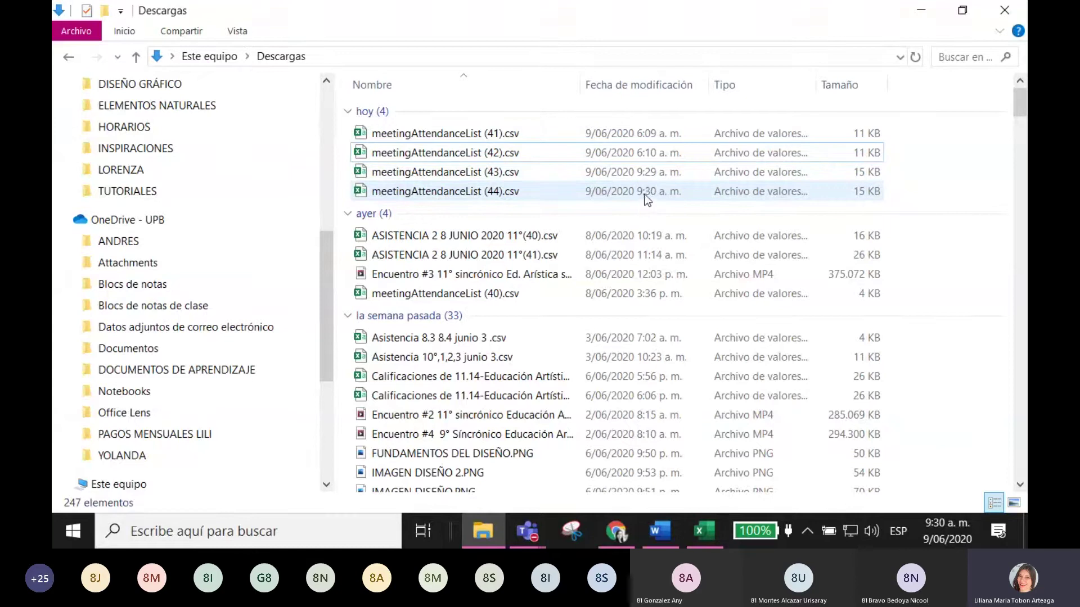
- Open meetingAttendanceList (44).csv from the downloads and widen columns A, B and C to fit their contents
left_click(421, 191)
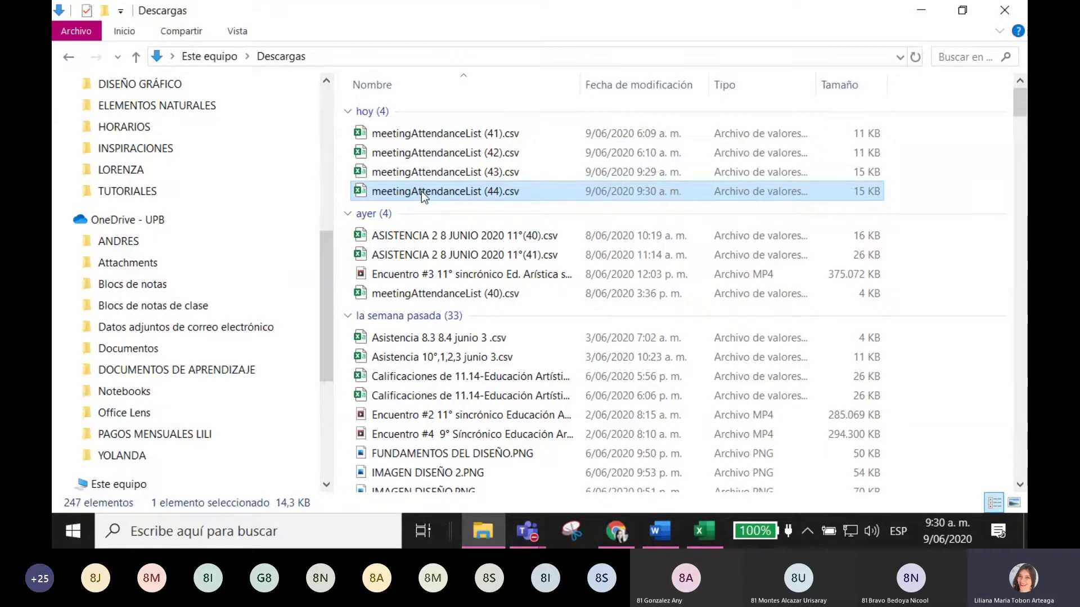
double_click(419, 147)
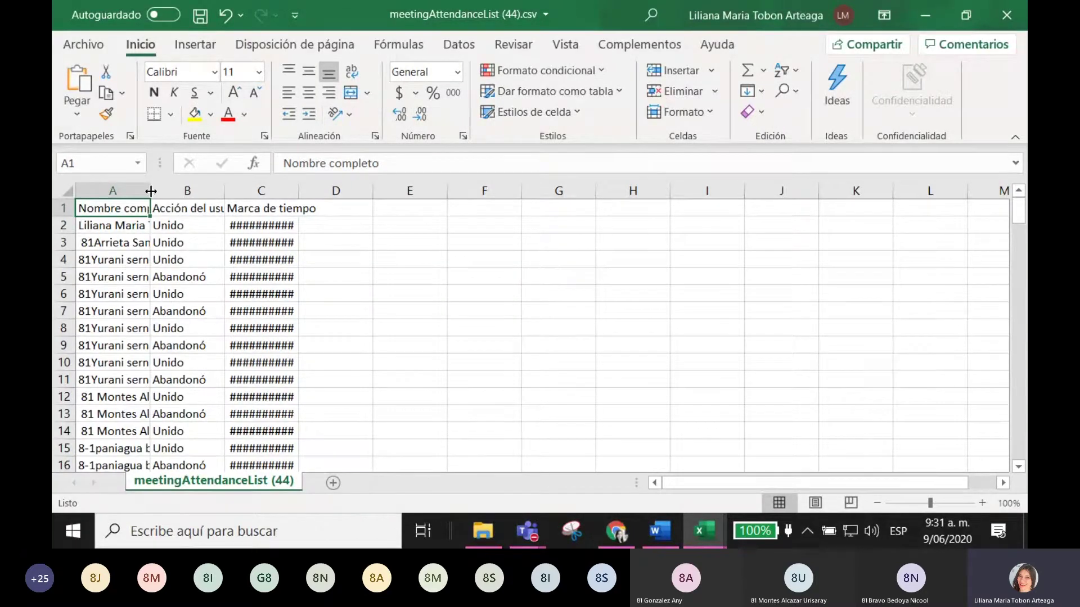
left_click_drag(151, 191, 303, 198)
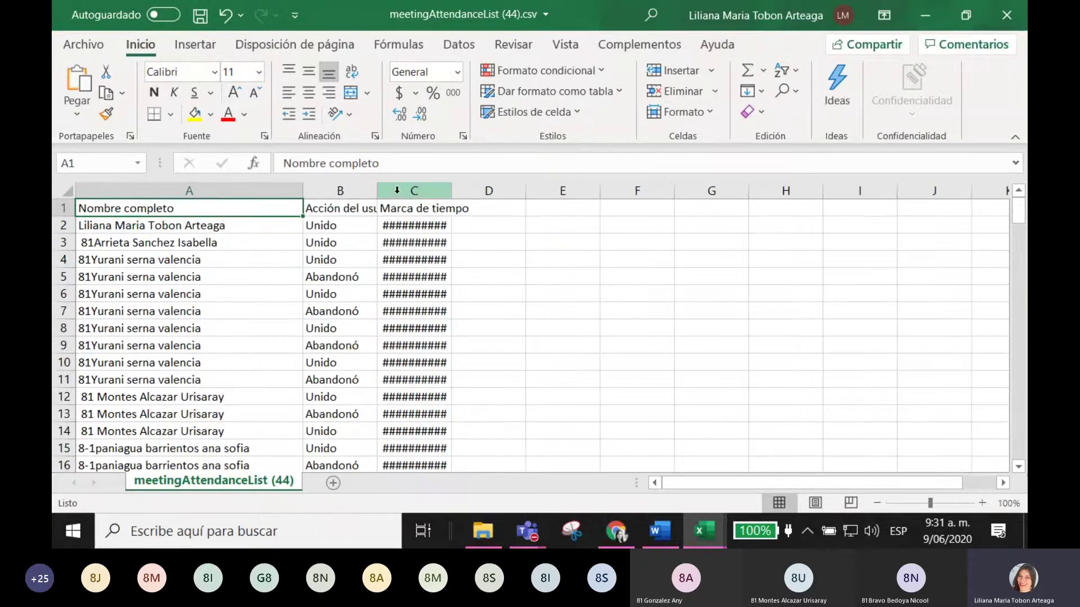
left_click_drag(380, 191, 496, 196)
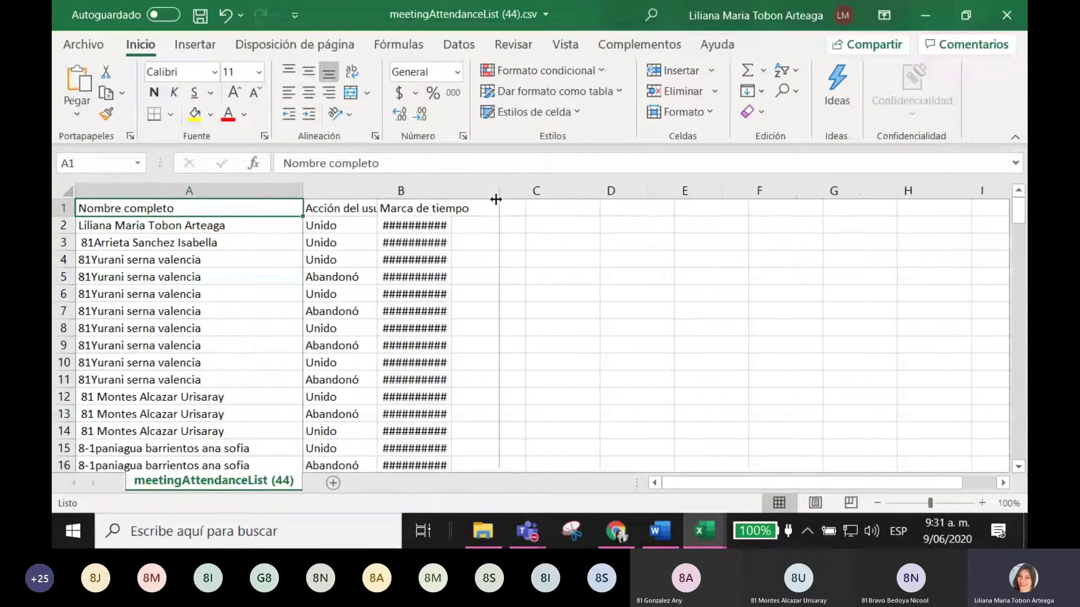
left_click_drag(583, 190, 645, 197)
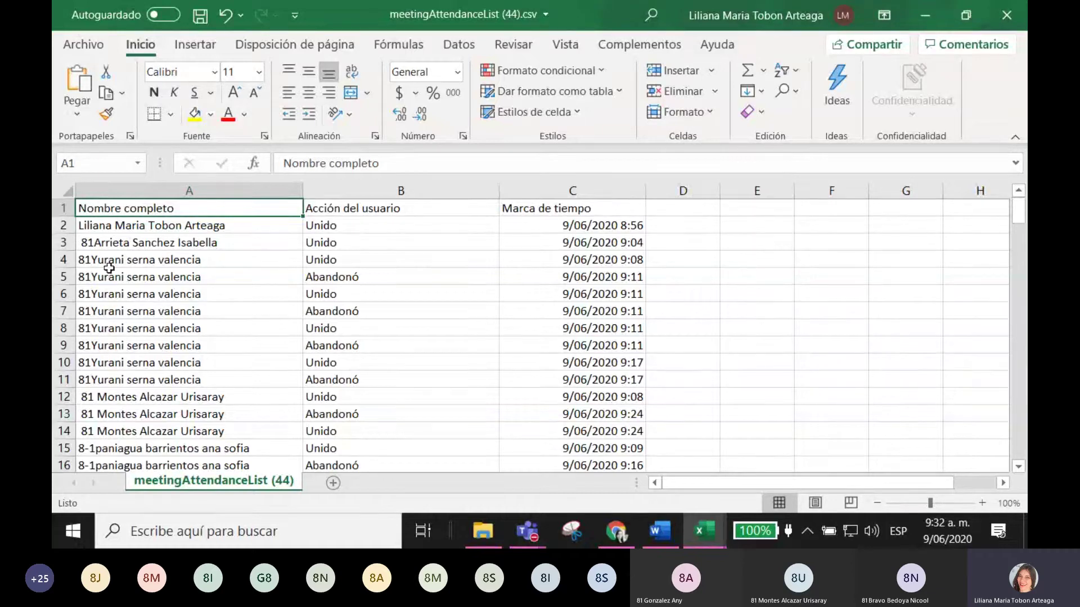
- Examine how the group number is written with each attendee's name in the full name column
scroll(93, 247, "down", 1)
scroll(92, 247, "down", 2)
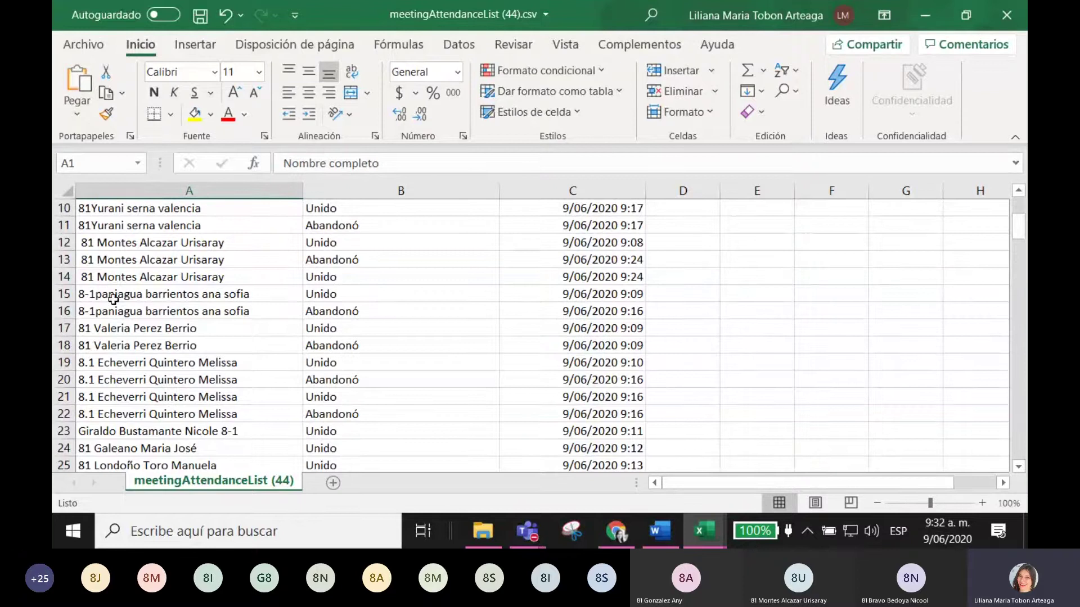
scroll(153, 281, "down", 1)
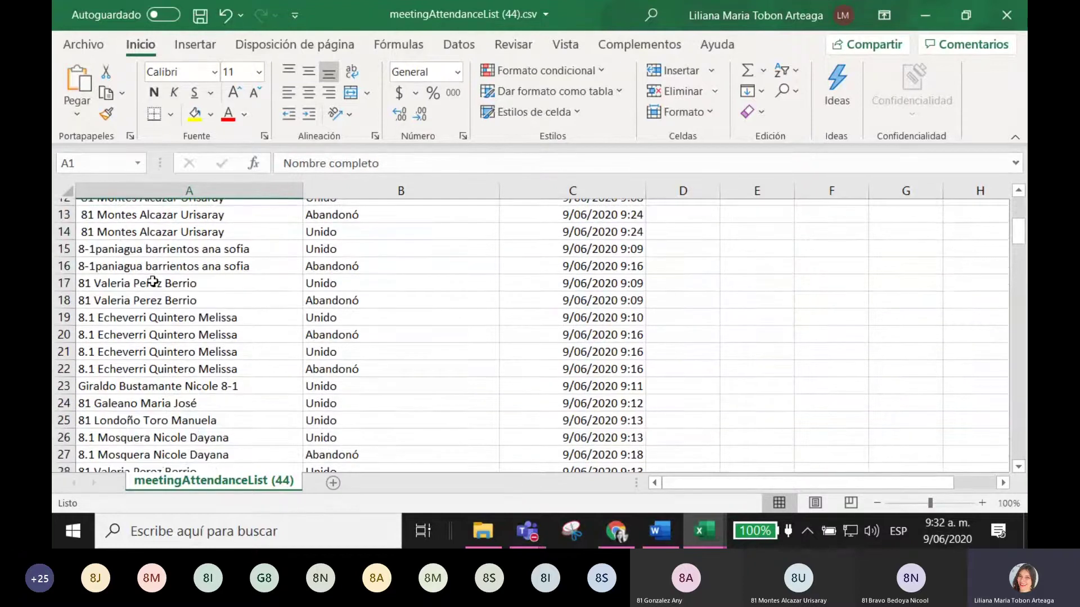
scroll(153, 280, "down", 1)
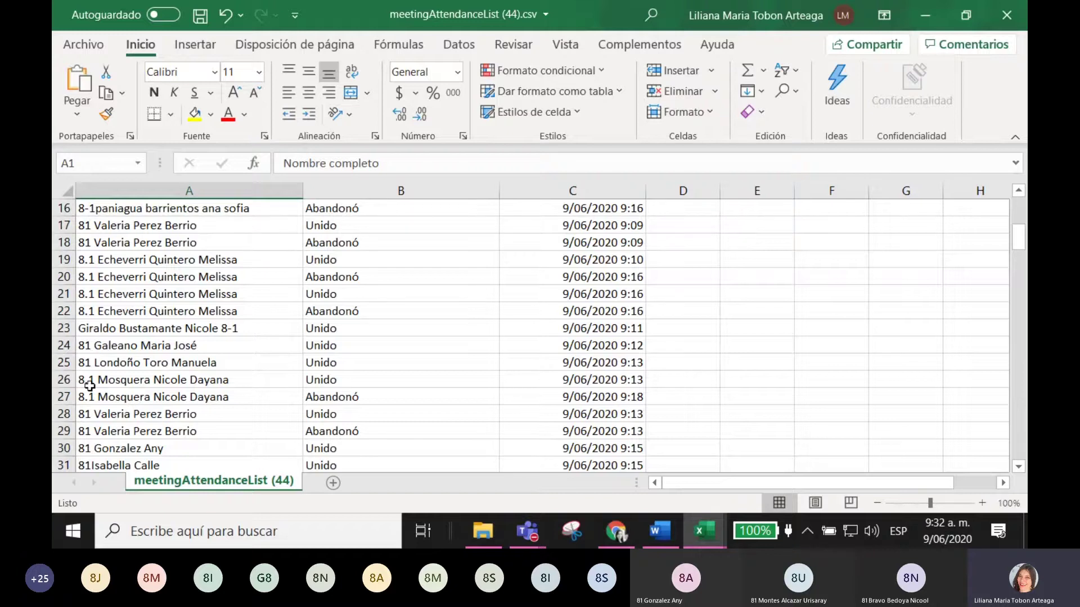
scroll(89, 385, "down", 2)
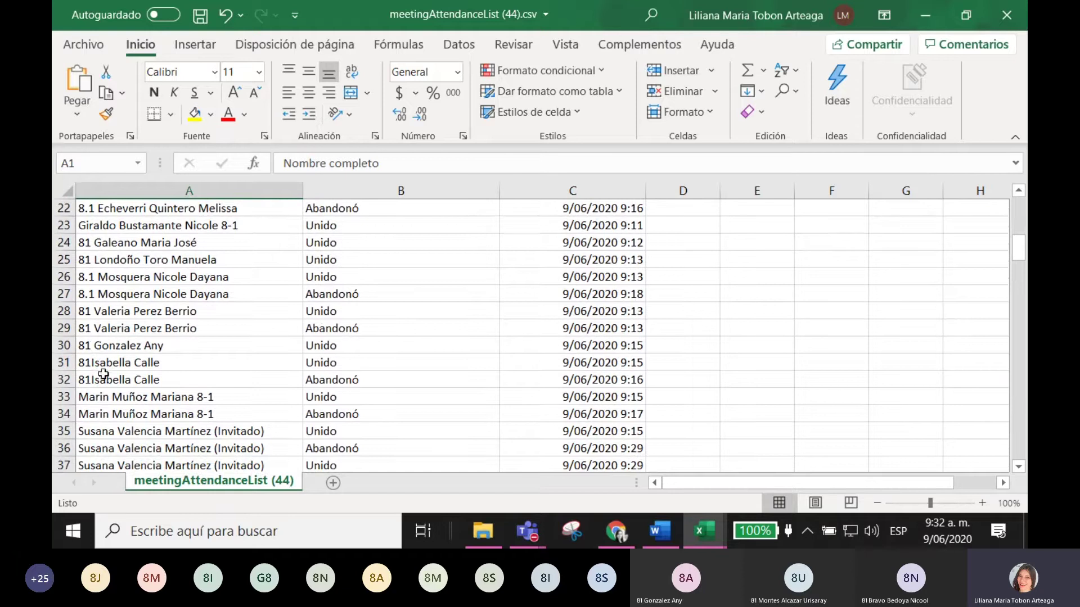
scroll(104, 374, "up", 6)
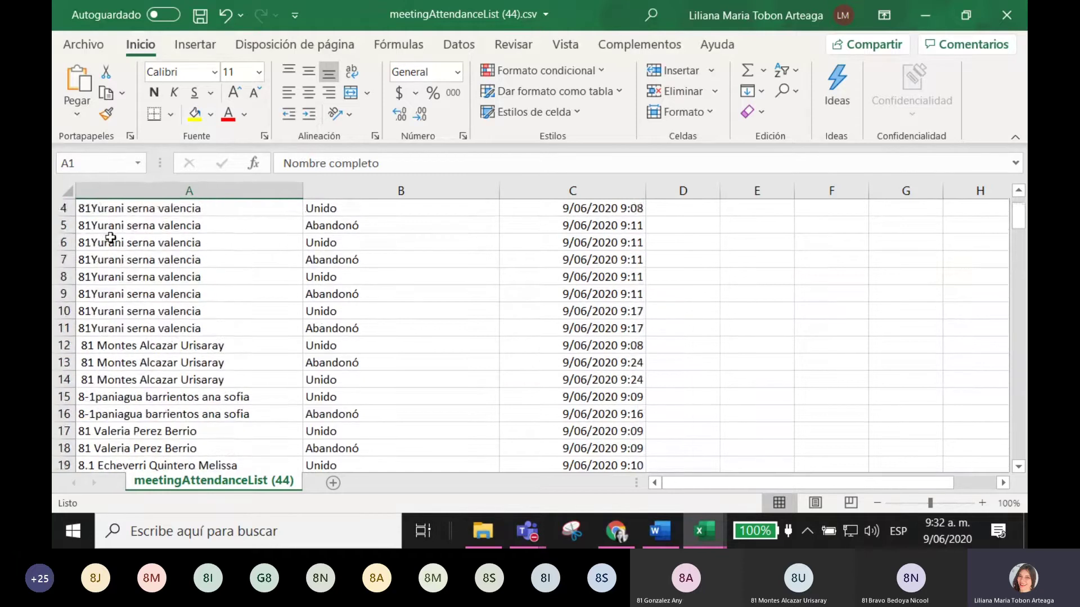
- Add the group number 81 and a space before the attendee's name in cell A35
scroll(110, 238, "down", 8)
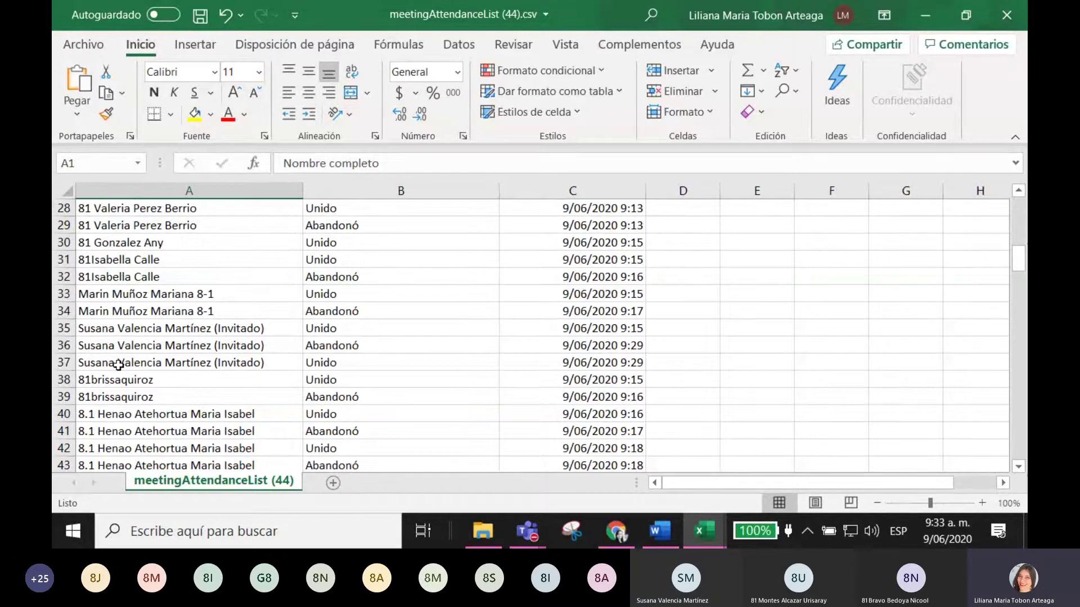
left_click(128, 331)
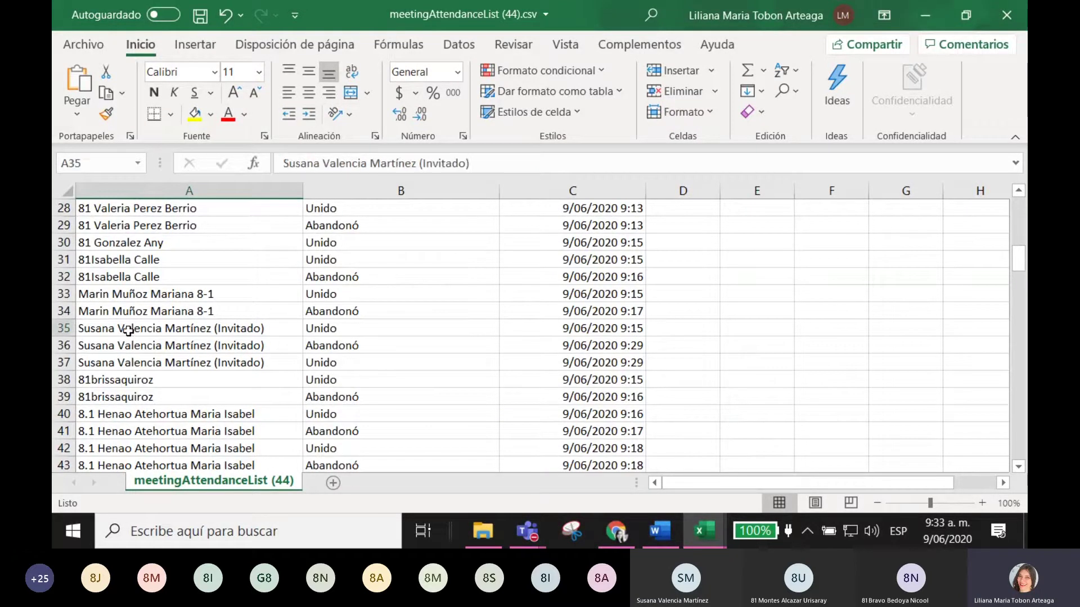
left_click(283, 163)
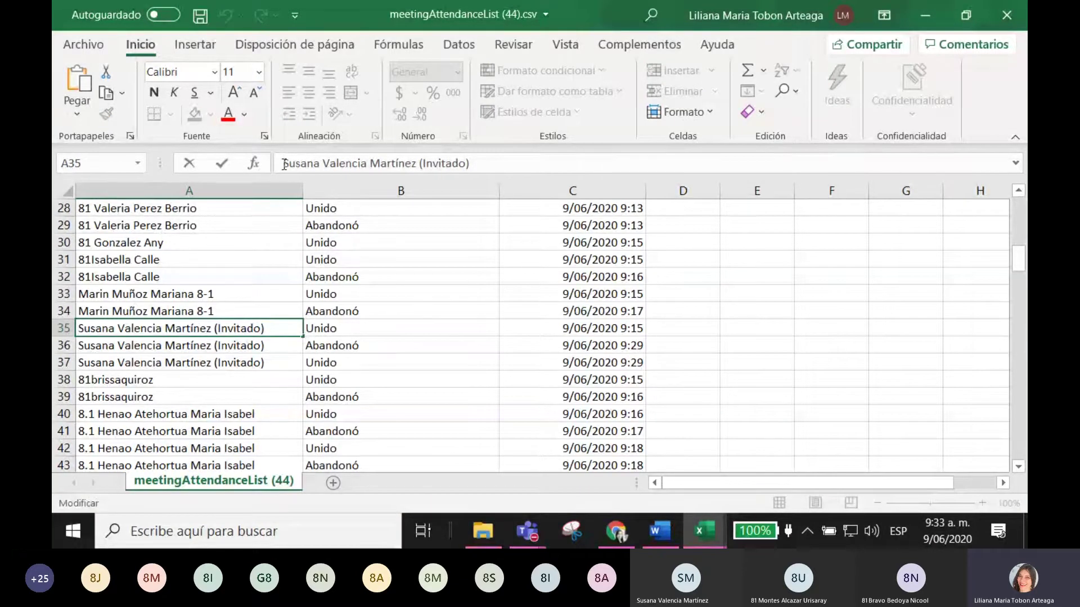
type("9")
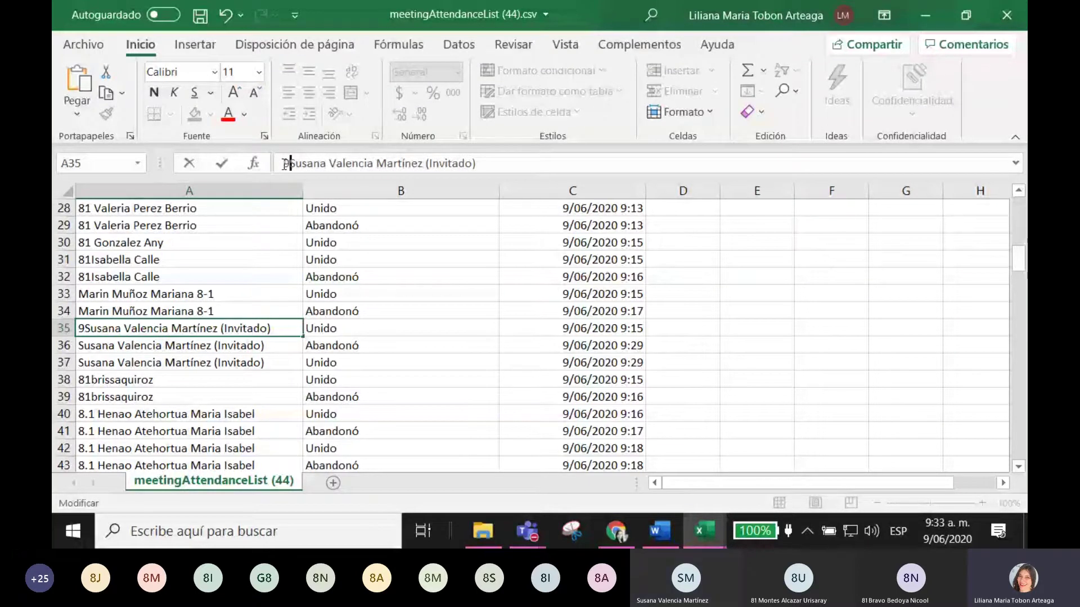
key("BackSpace")
type("81")
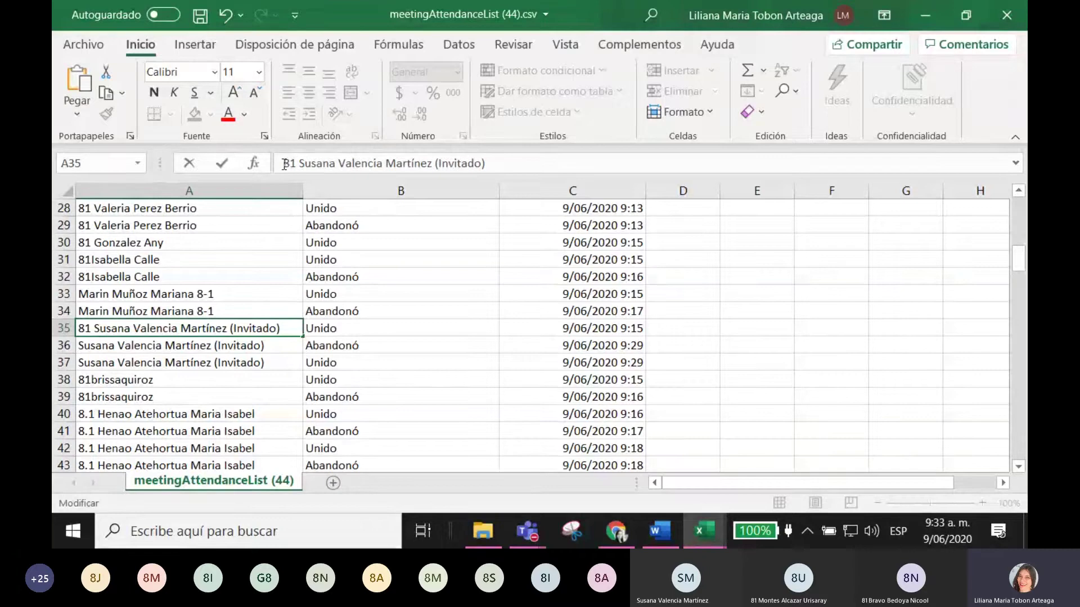
left_click(392, 322)
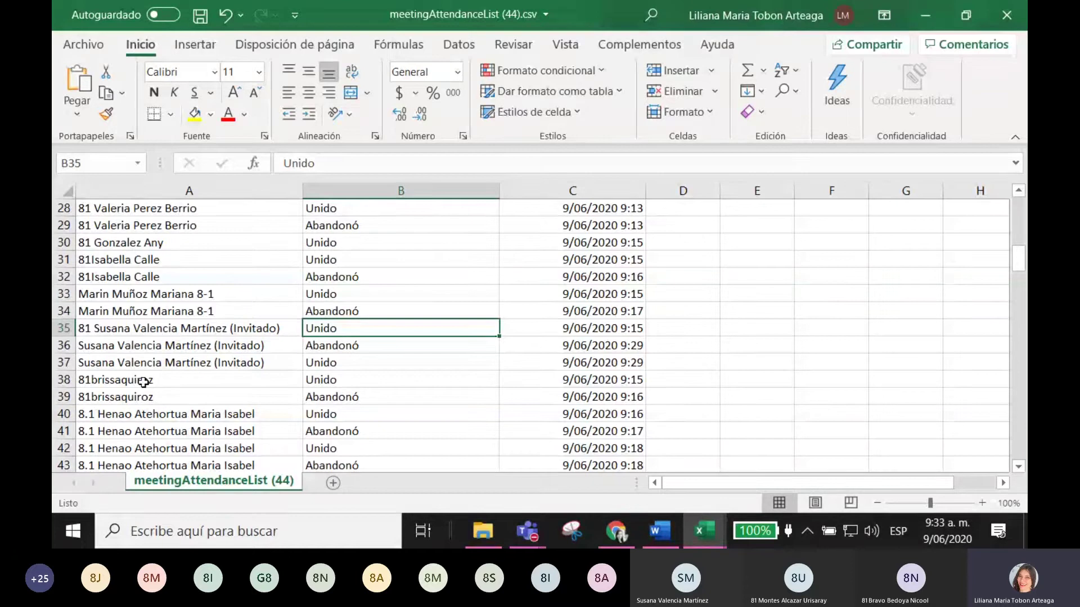
- Rewrite the group prefix of the attendee's name in cell A47 as 82, without a hyphen
scroll(144, 382, "down", 2)
scroll(143, 382, "down", 3)
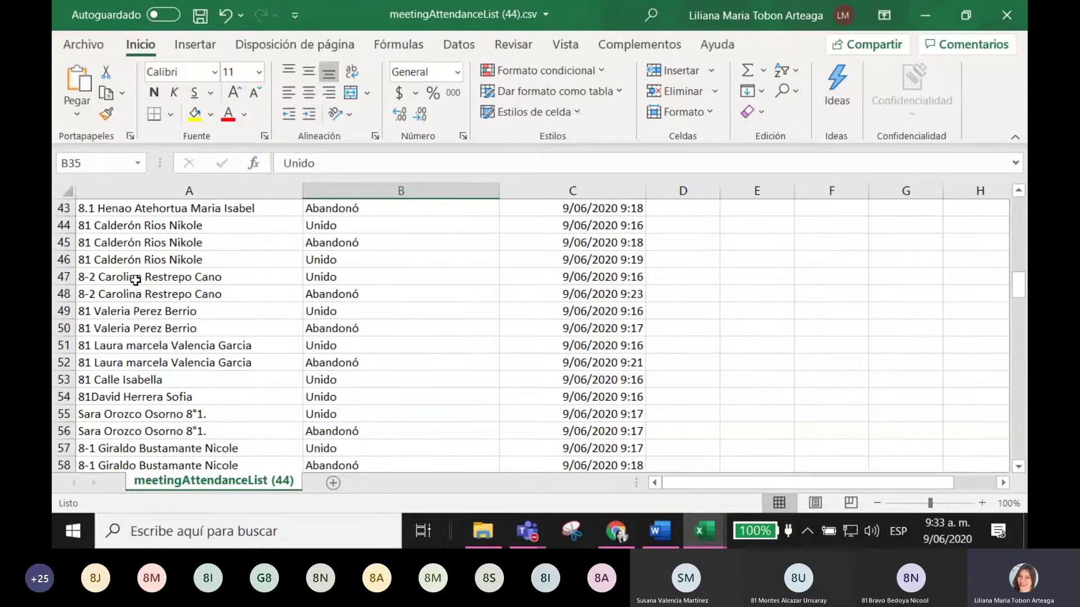
left_click(94, 277)
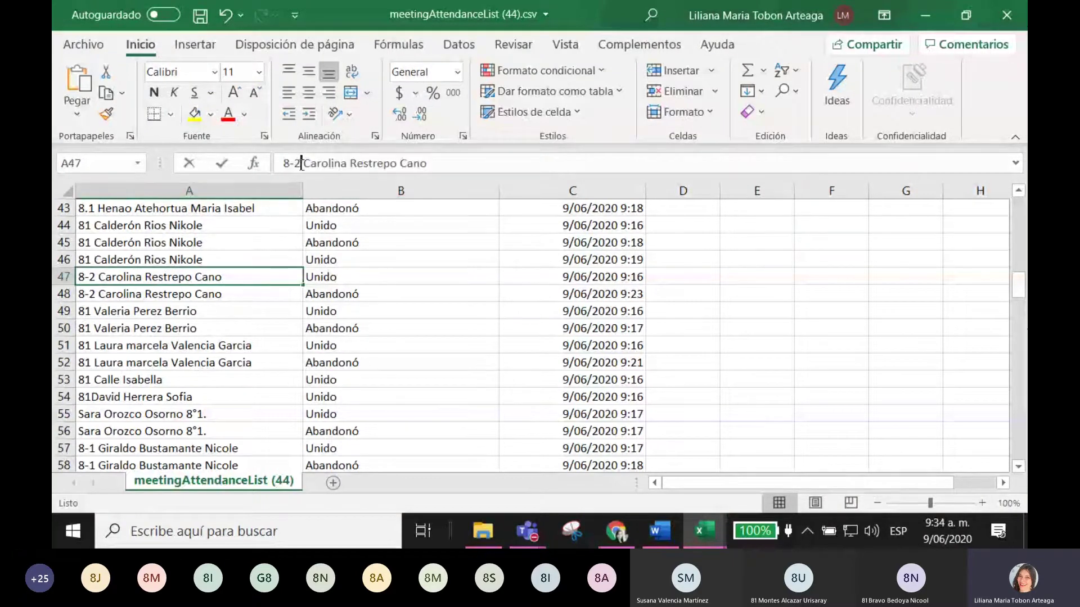
left_click(302, 164)
key("BackSpace")
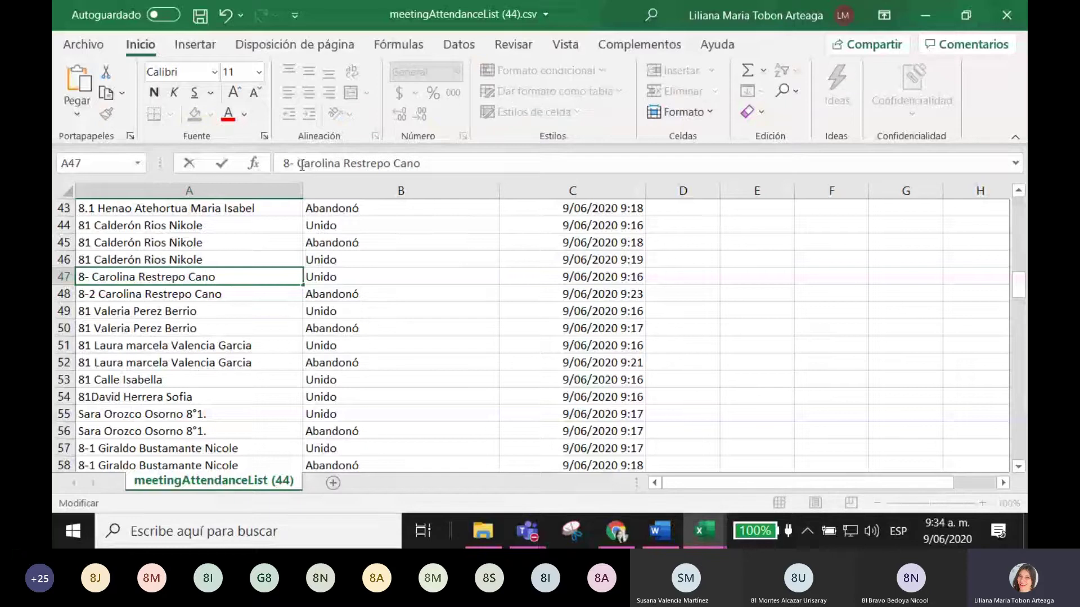
key("BackSpace")
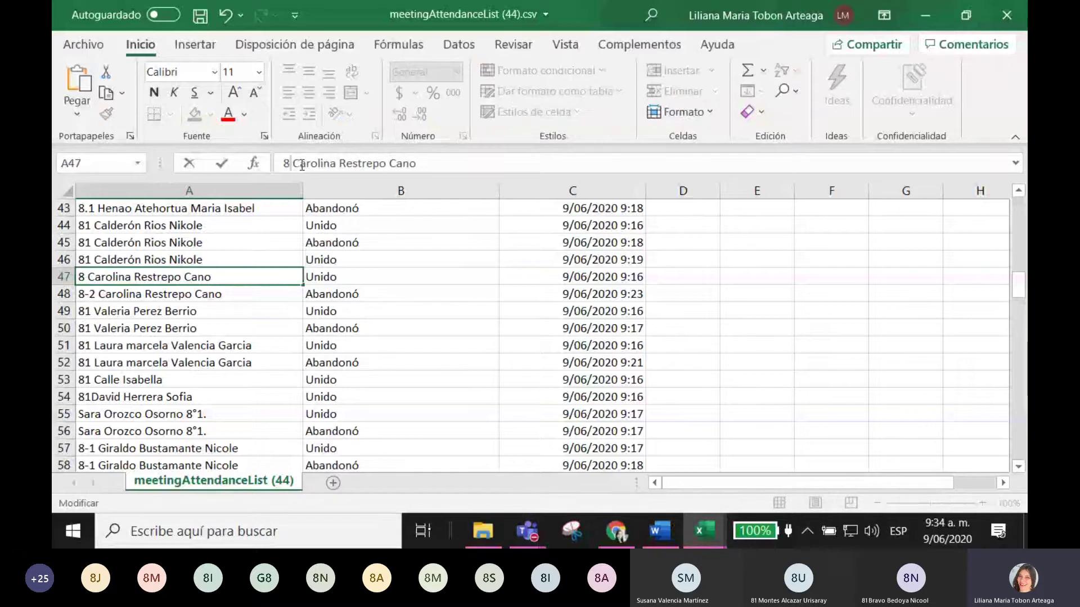
type("2")
left_click(267, 314)
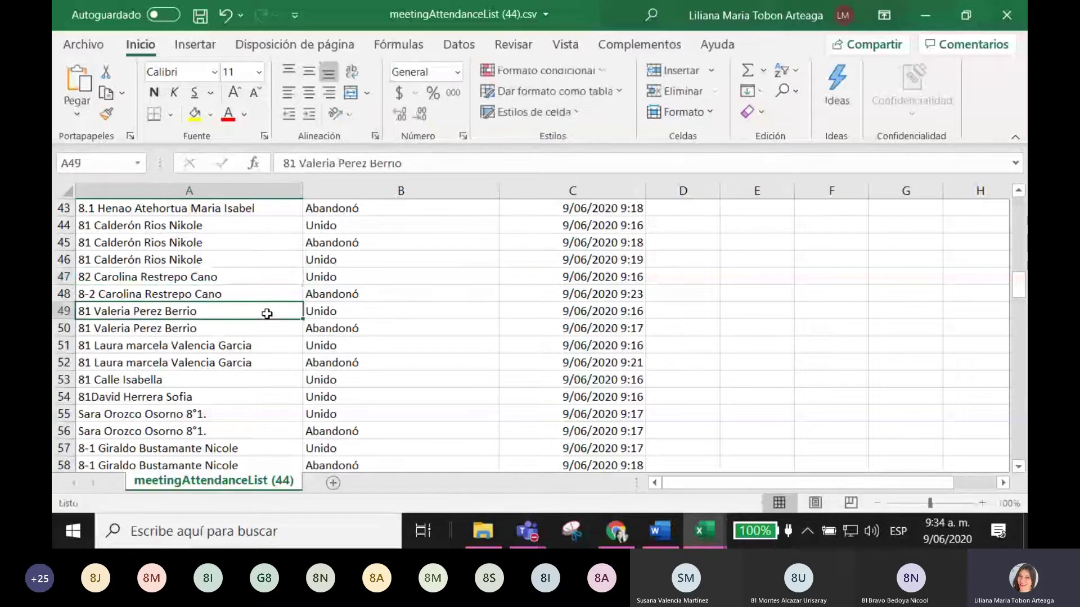
- Rewrite the group number in cell A55 as 81, without degree sign or period, and place it before the attendee's name
scroll(267, 314, "down", 2)
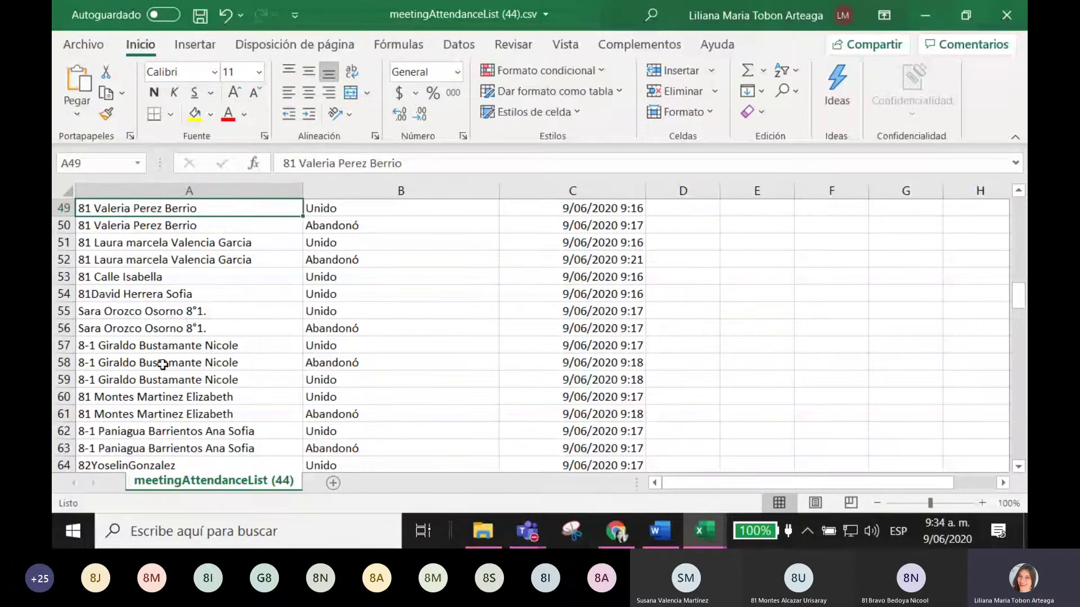
left_click(190, 312)
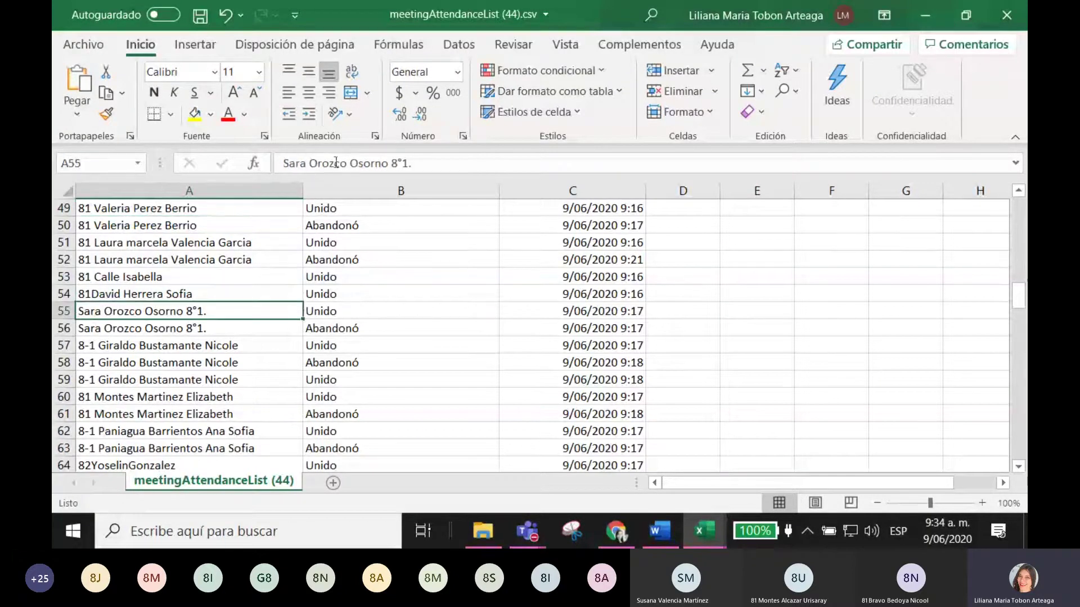
left_click(404, 163)
key("BackSpace")
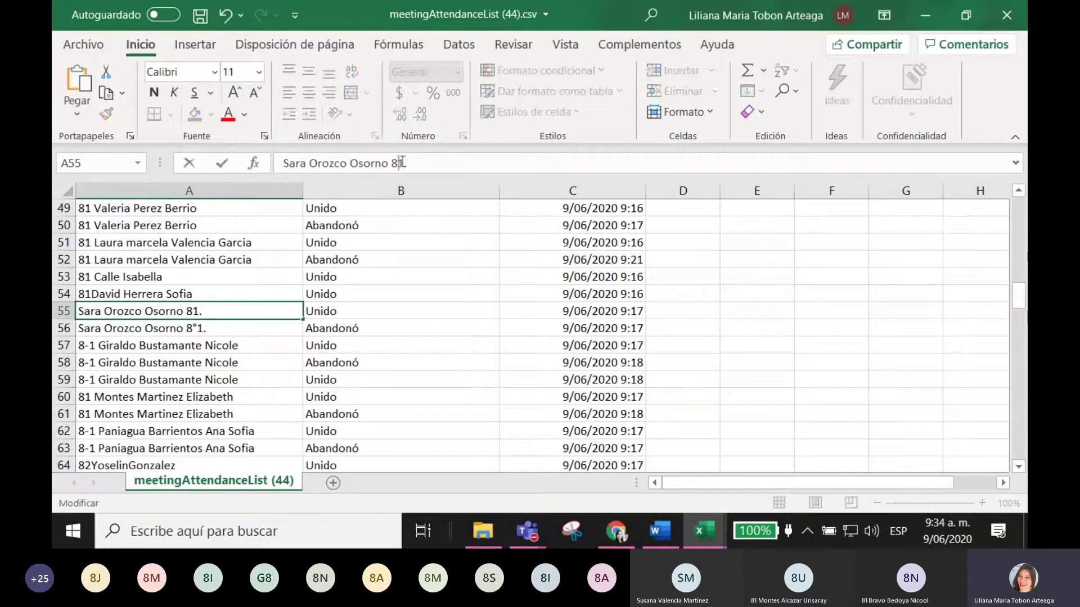
left_click_drag(408, 162, 392, 166)
key("ctrl+c")
key("BackSpace")
left_click(82, 85)
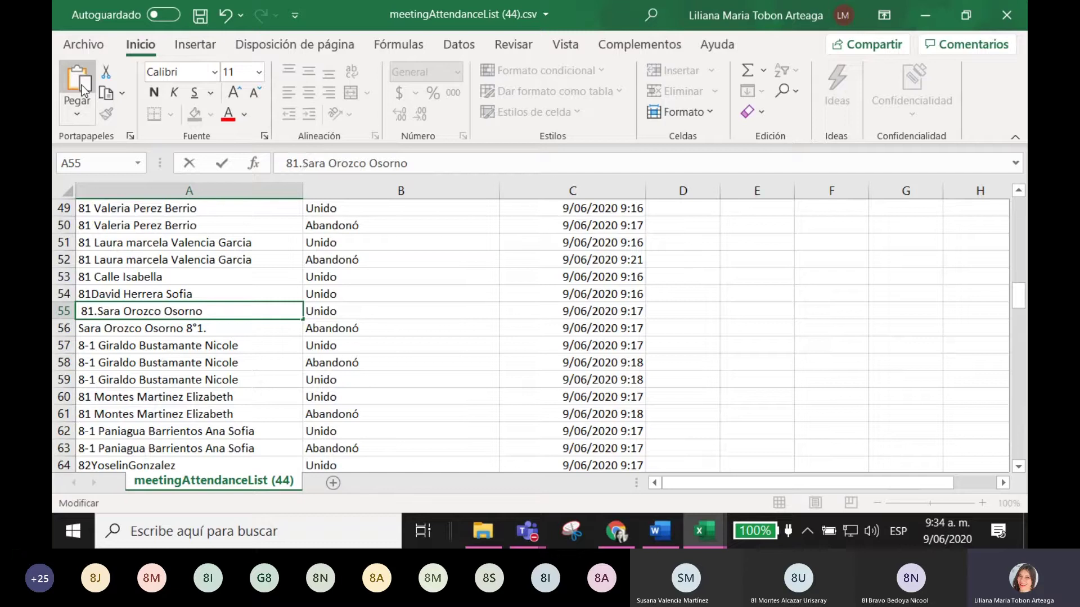
key("BackSpace")
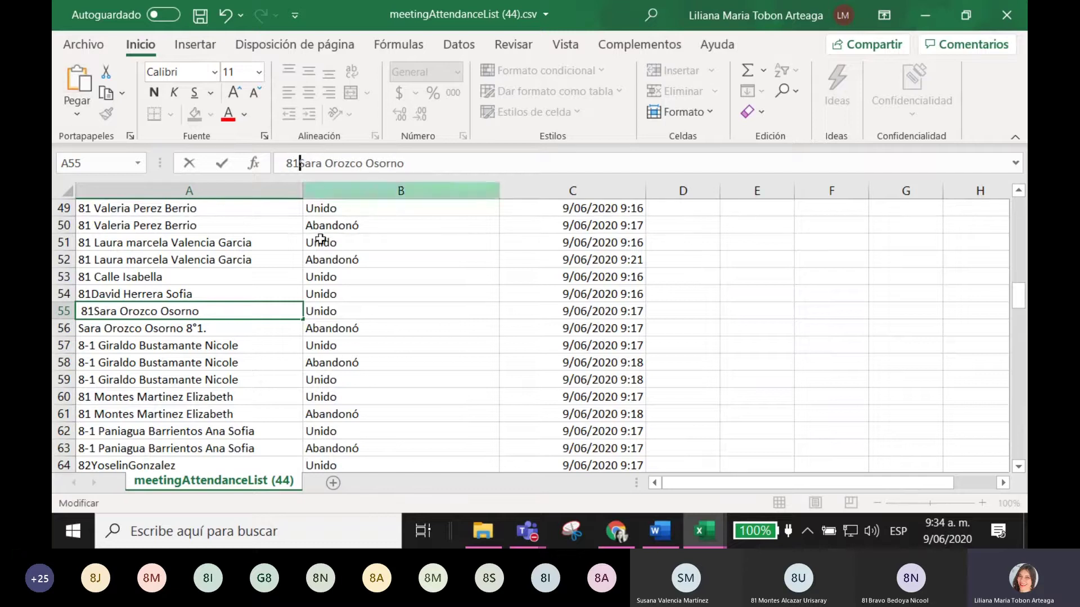
- Review the group prefixes in the remaining attendance entries down to the end of the list
scroll(257, 339, "down", 2)
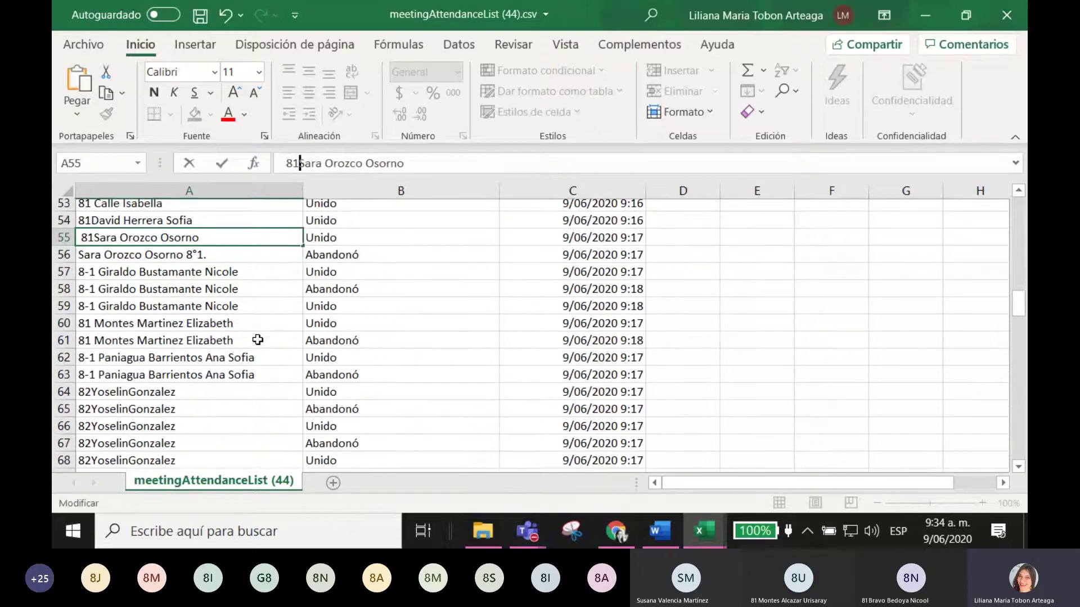
scroll(258, 339, "down", 1)
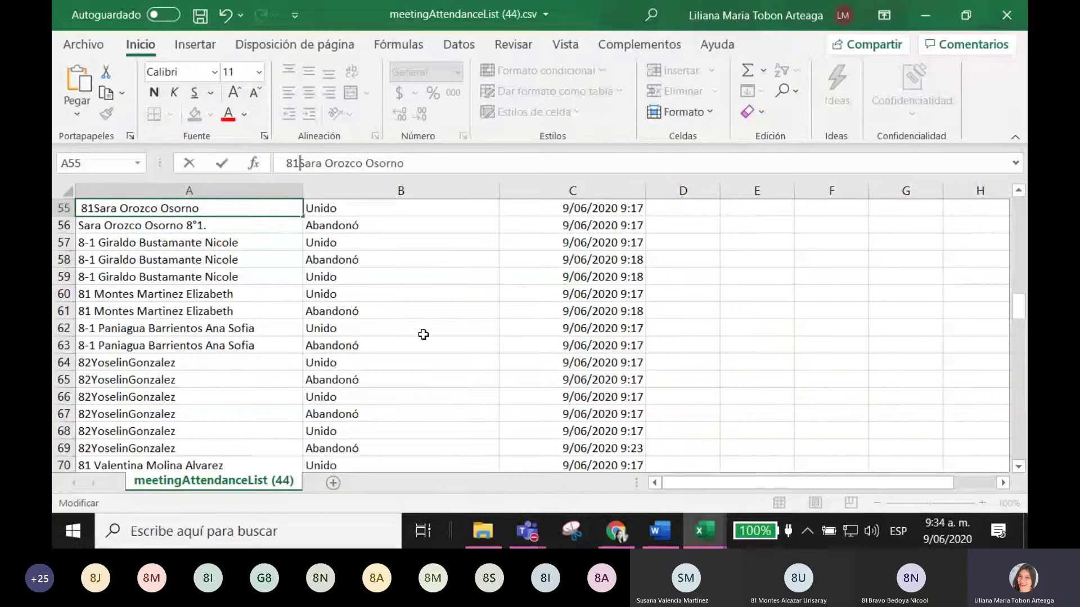
scroll(153, 355, "down", 2)
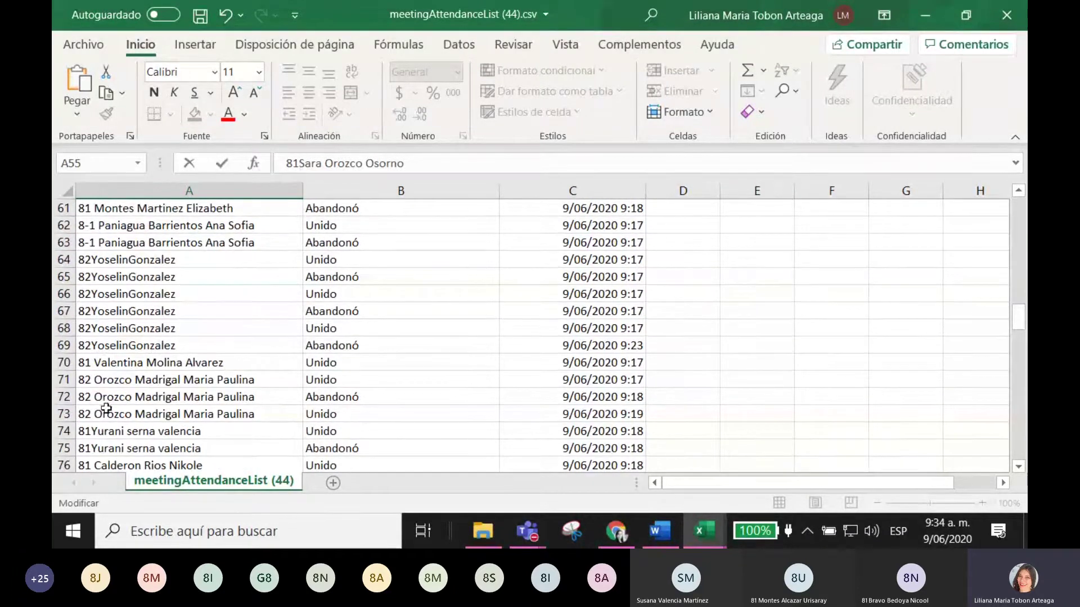
scroll(105, 418, "down", 1)
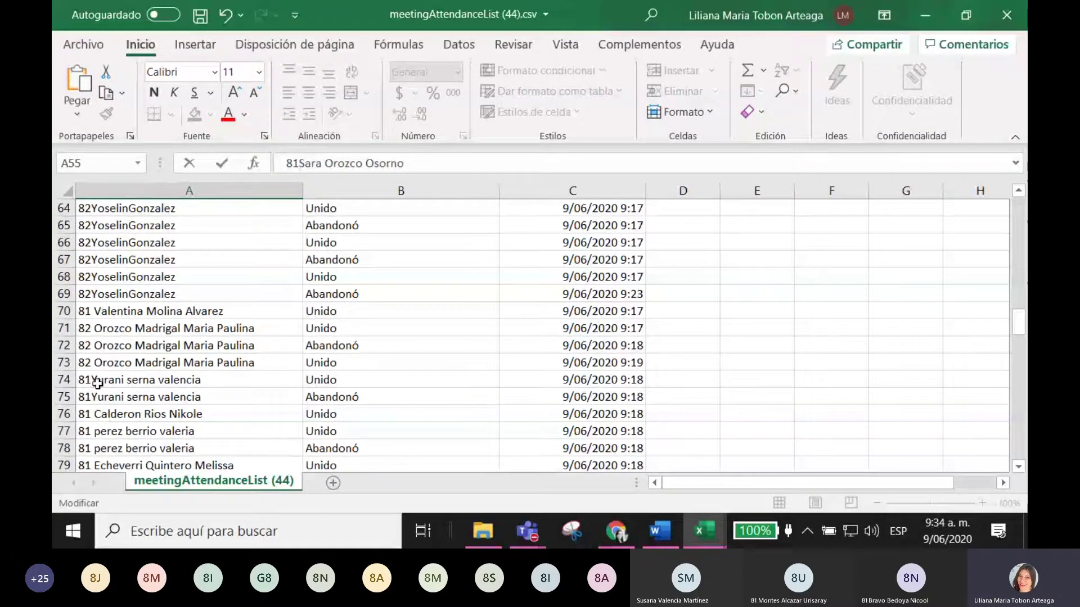
scroll(107, 421, "down", 2)
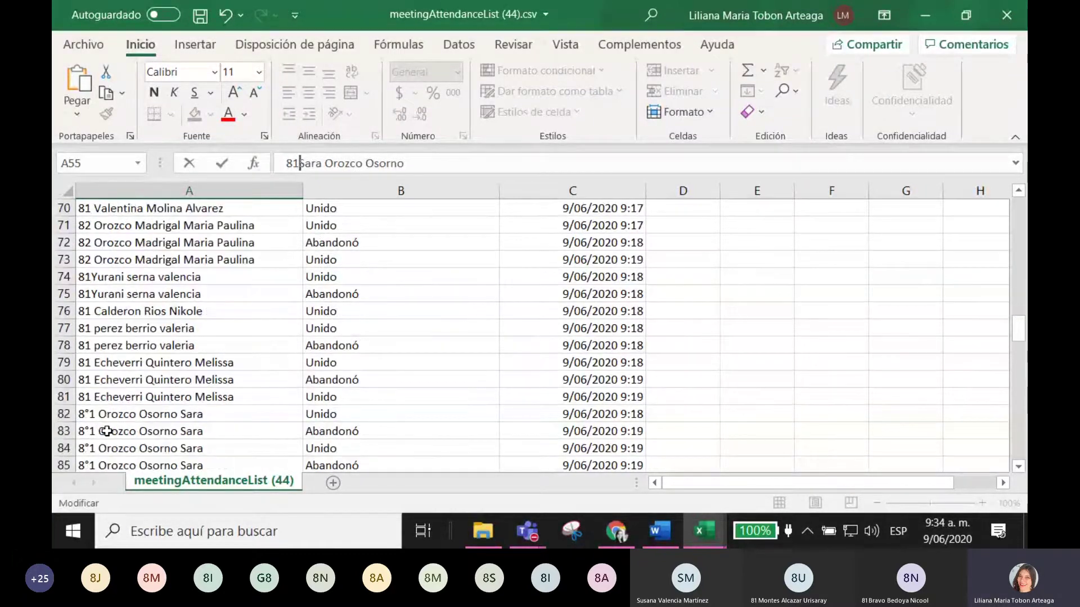
scroll(107, 432, "down", 5)
scroll(107, 431, "down", 5)
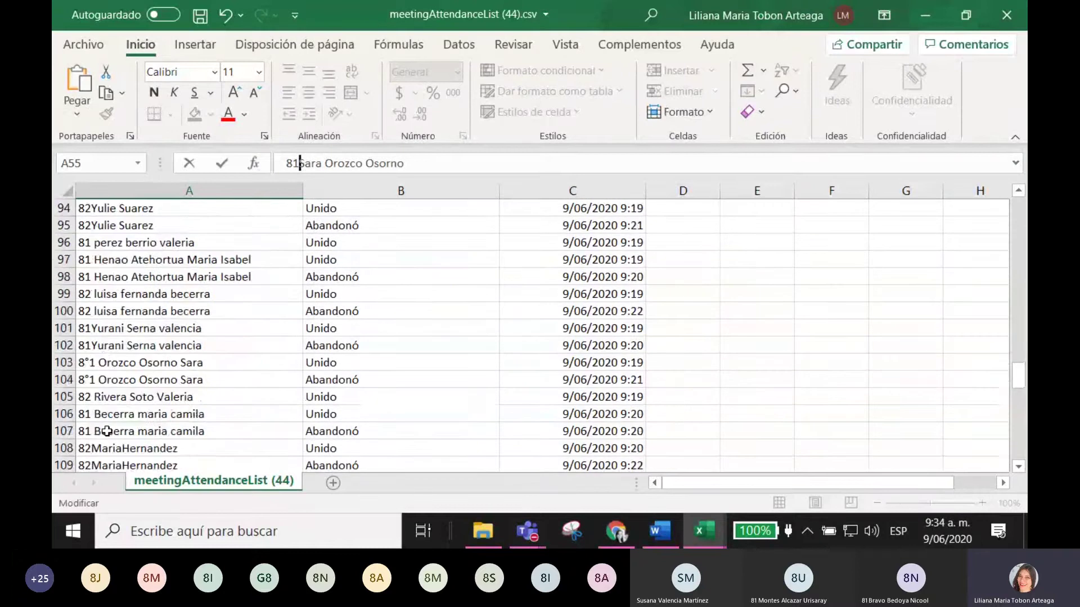
scroll(107, 431, "down", 15)
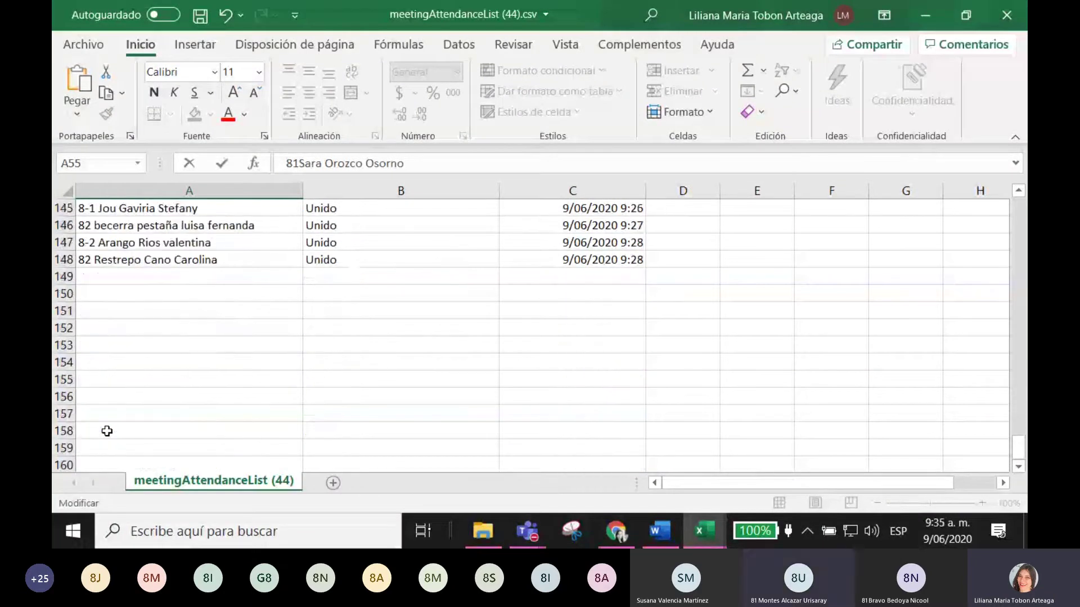
scroll(107, 431, "up", 6)
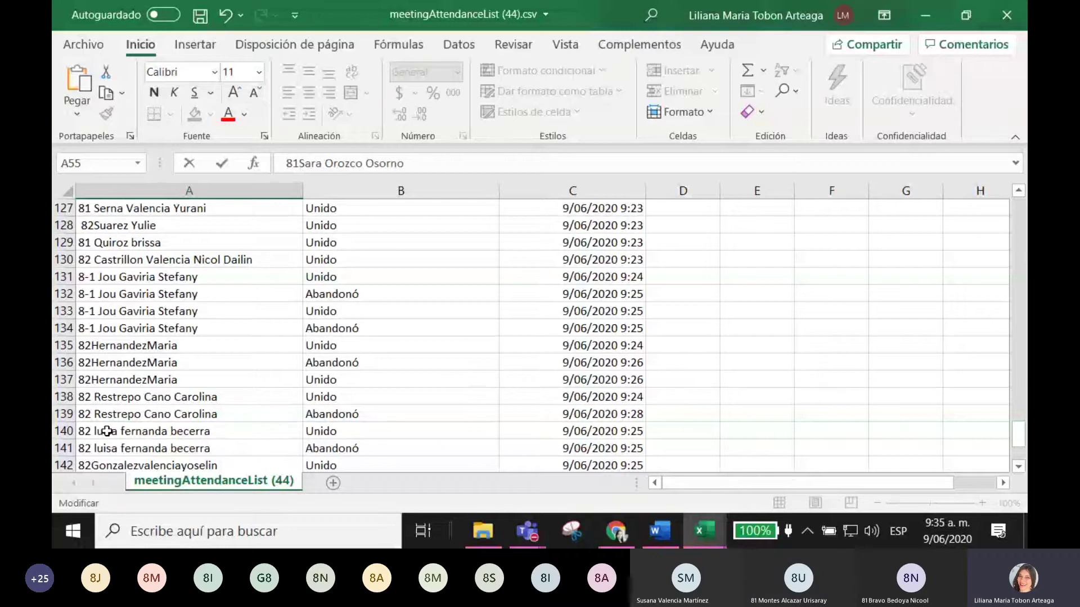
mouse_move(522, 531)
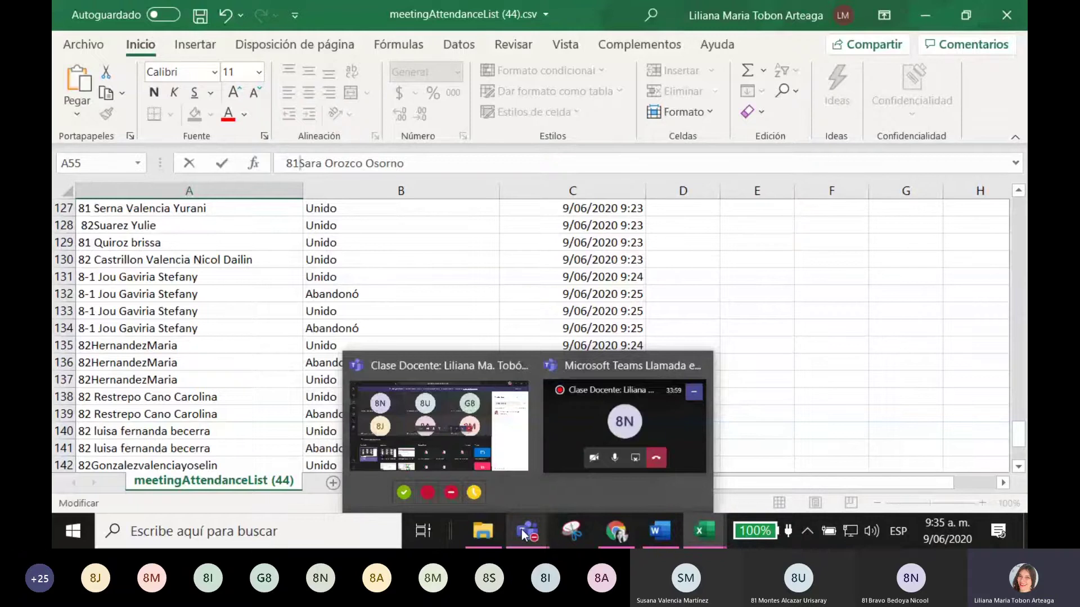
- Sort the attendance list from A to Z by the full name column, expanding the selection to the adjacent columns
scroll(470, 275, "up", 4)
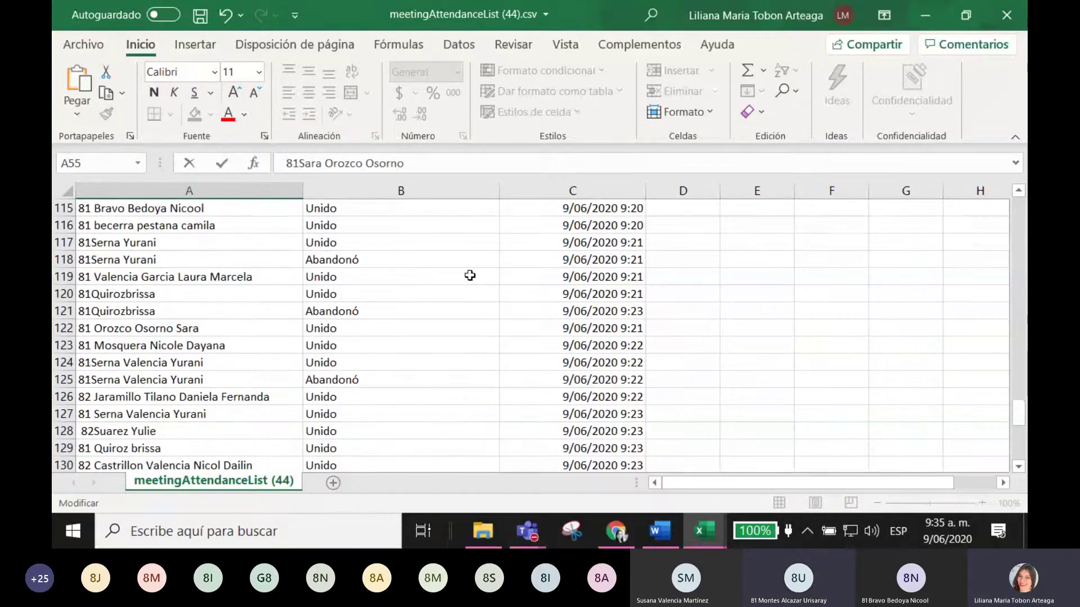
scroll(470, 275, "up", 3)
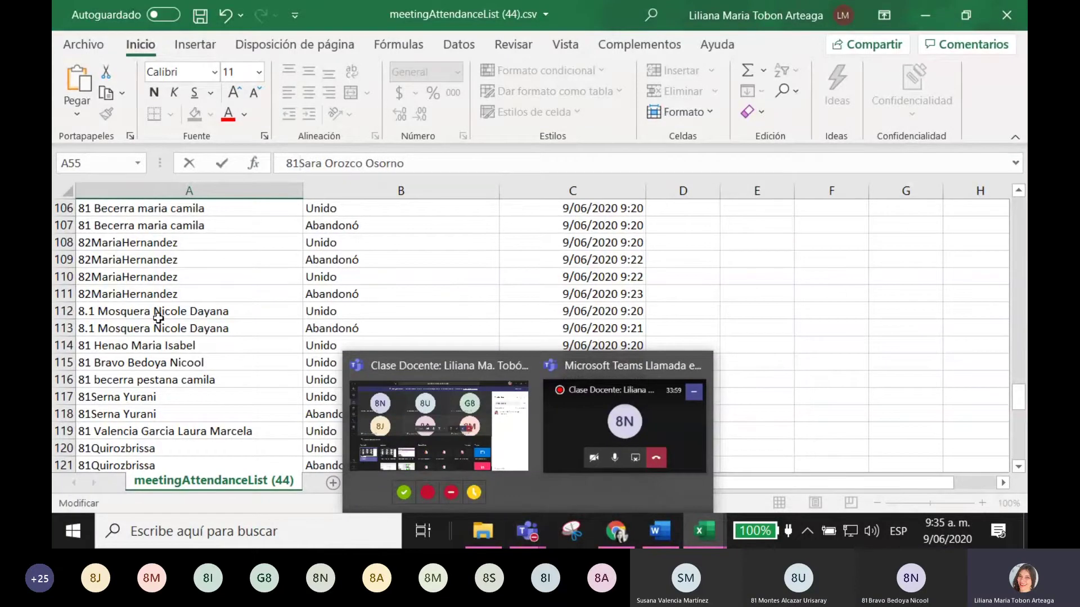
scroll(290, 321, "up", 14)
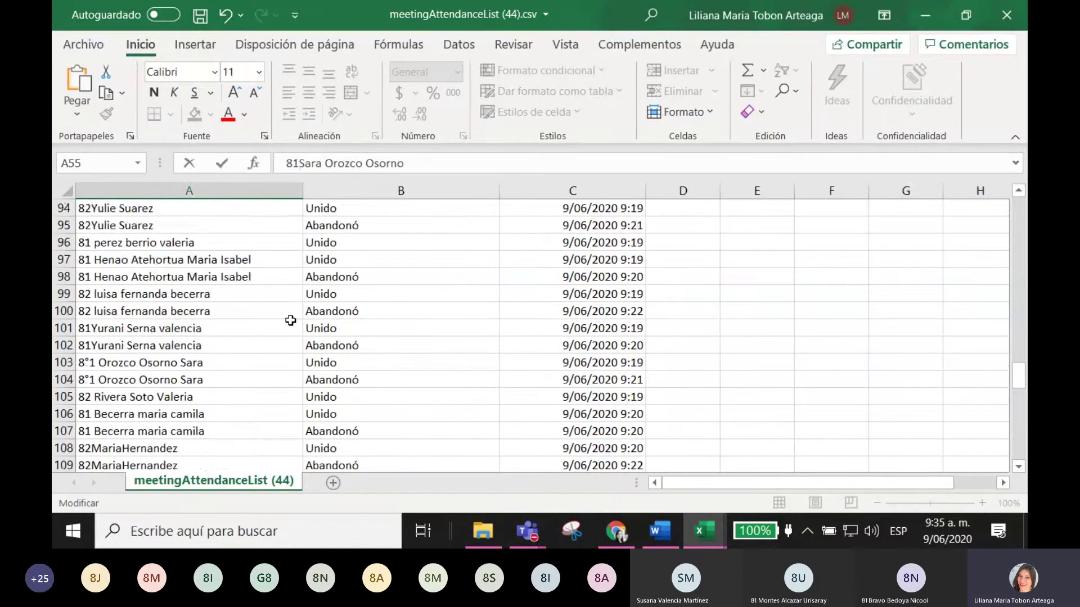
scroll(290, 321, "up", 20)
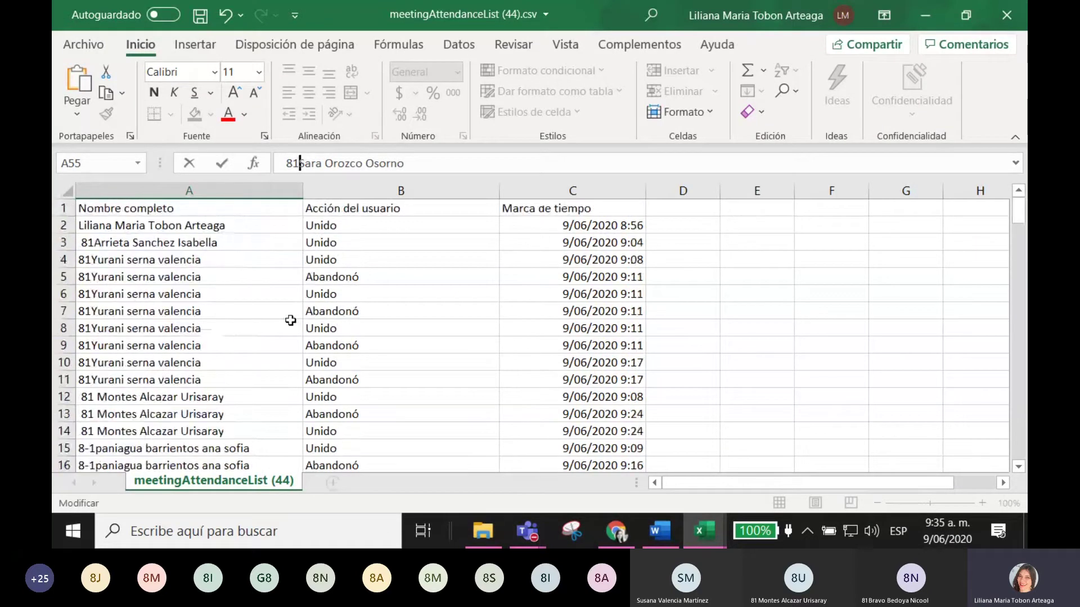
left_click(212, 191)
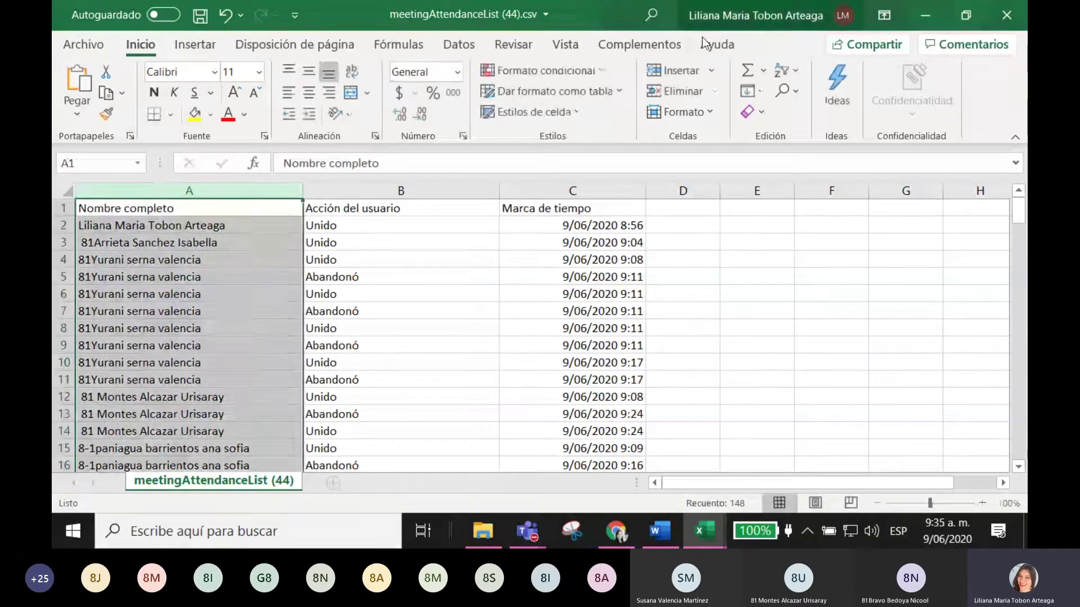
left_click(795, 73)
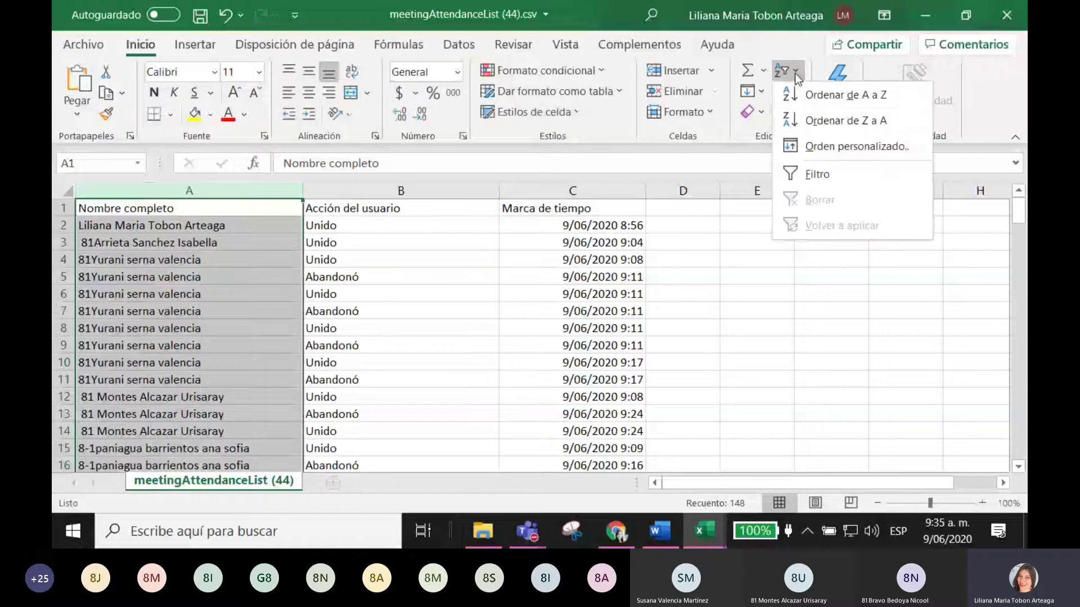
left_click(823, 100)
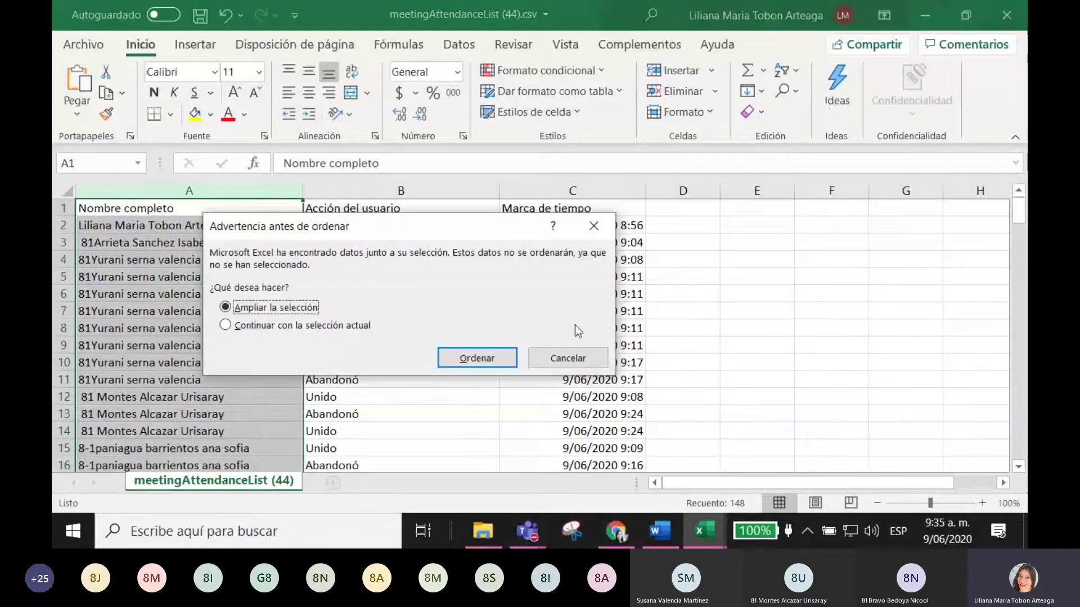
left_click(479, 358)
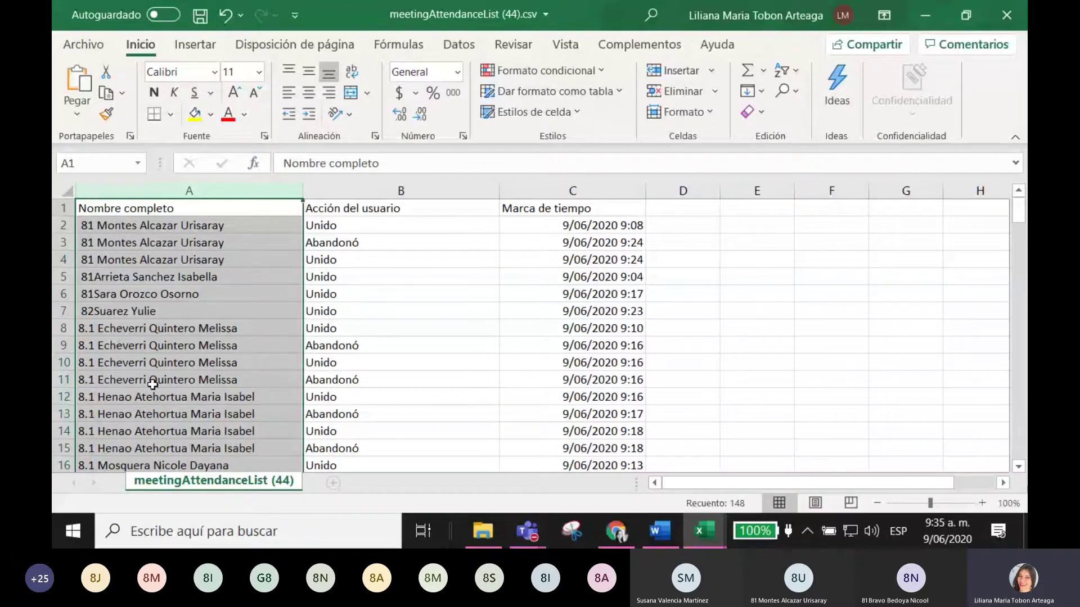
- Review how the group prefixes are arranged in the sorted name column, down to the last entry and back to the first row
scroll(152, 384, "down", 7)
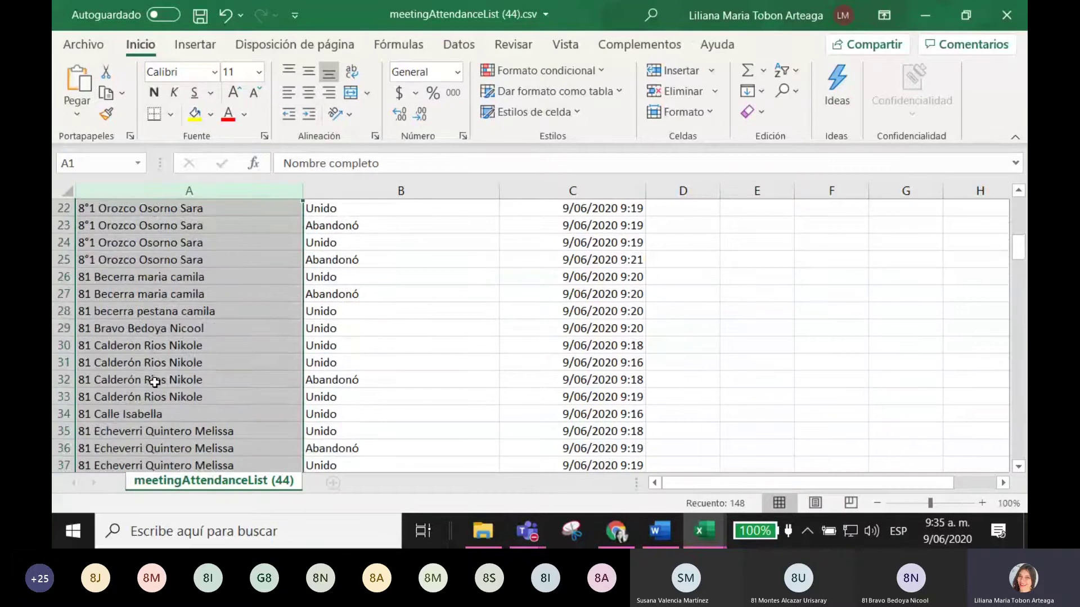
scroll(155, 383, "down", 2)
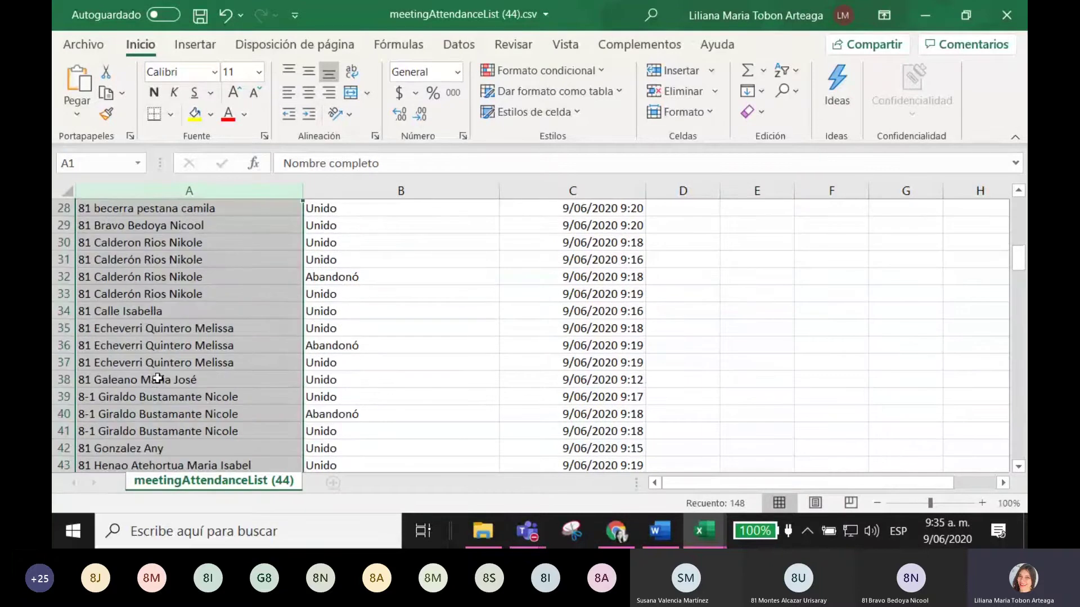
scroll(157, 378, "down", 11)
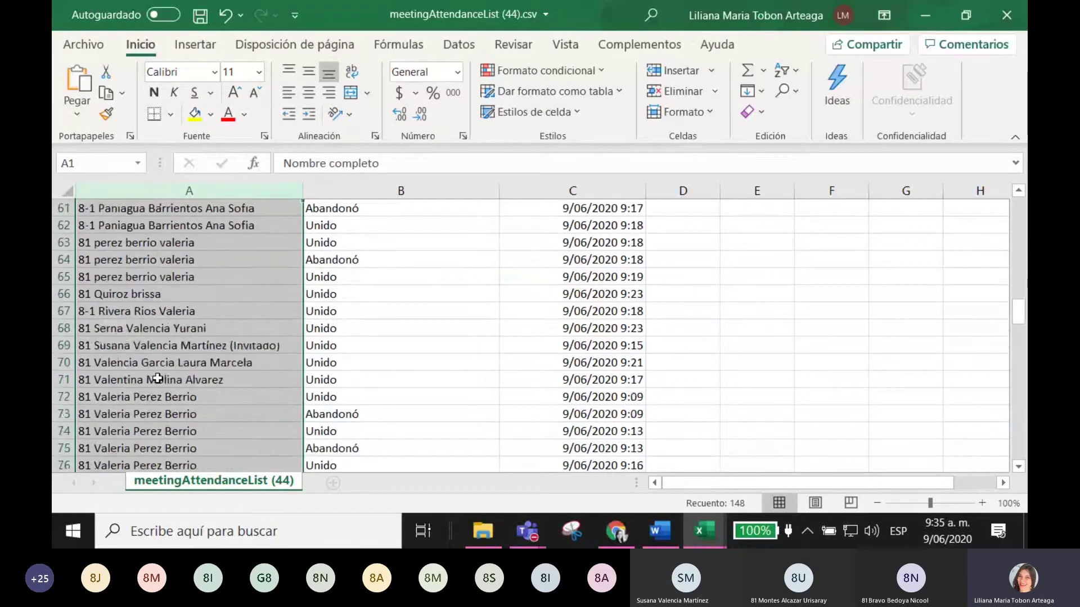
scroll(158, 378, "down", 11)
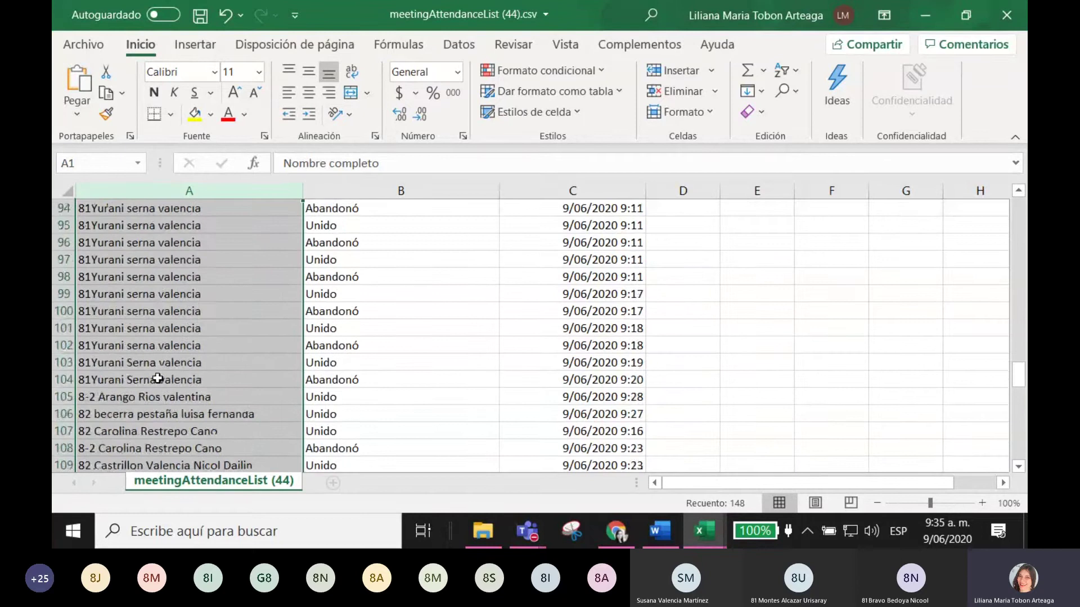
scroll(157, 378, "down", 17)
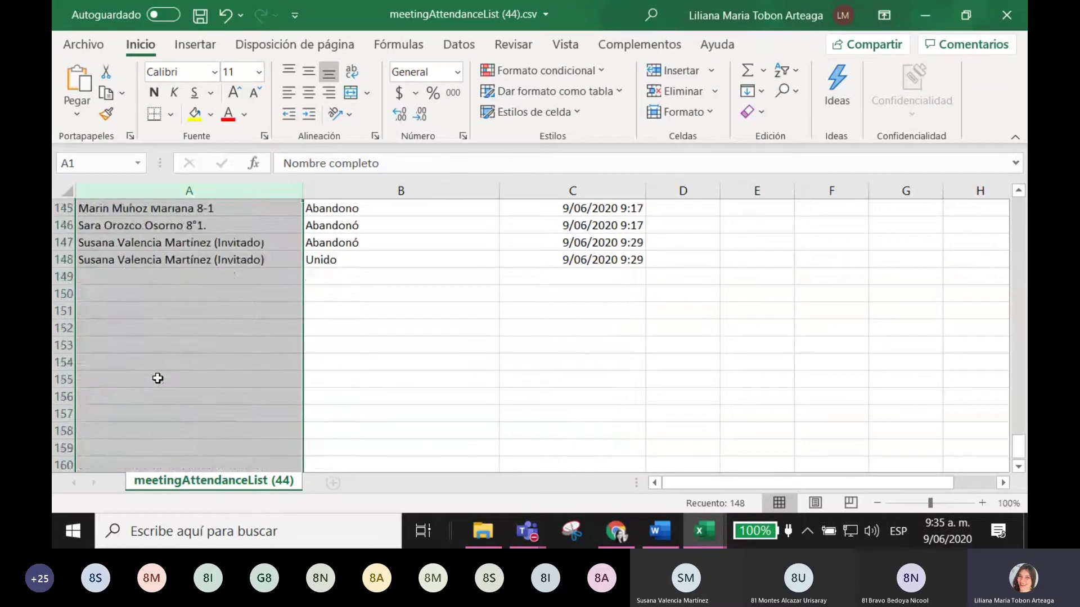
scroll(157, 379, "up", 16)
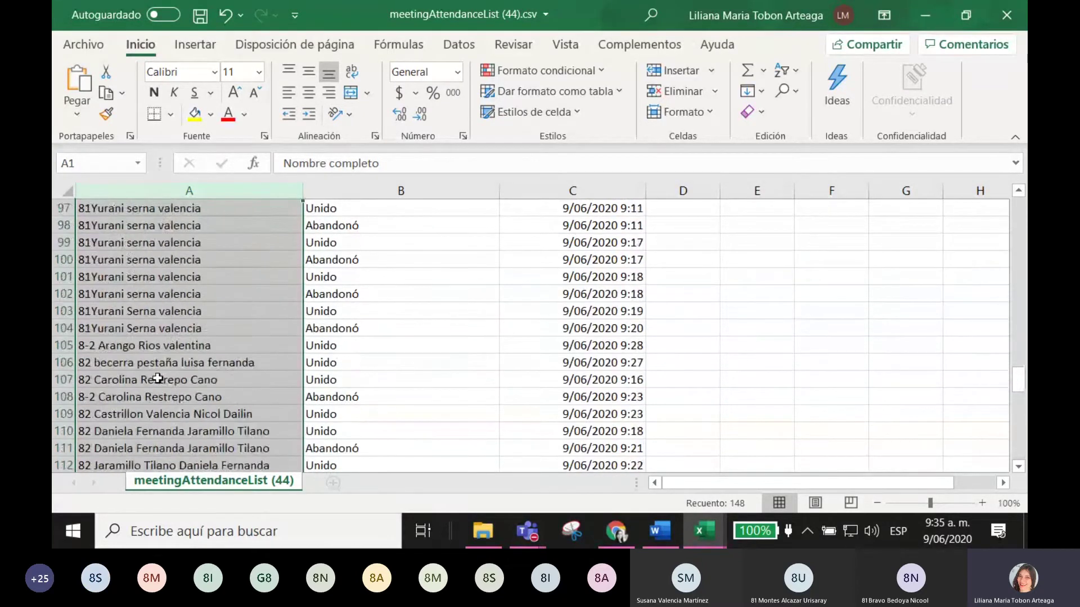
scroll(157, 378, "up", 16)
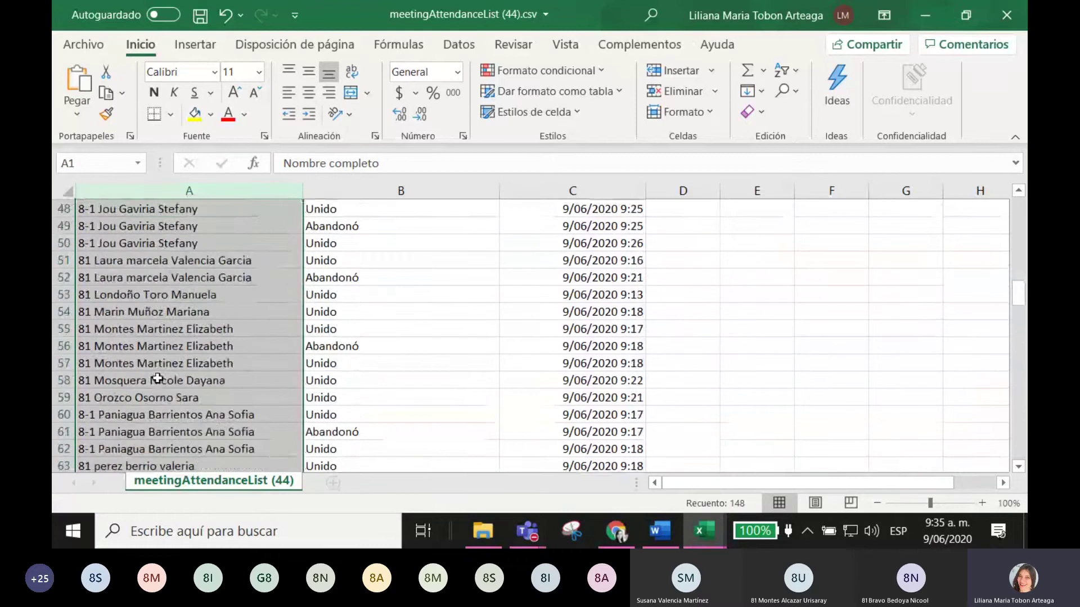
scroll(158, 378, "up", 16)
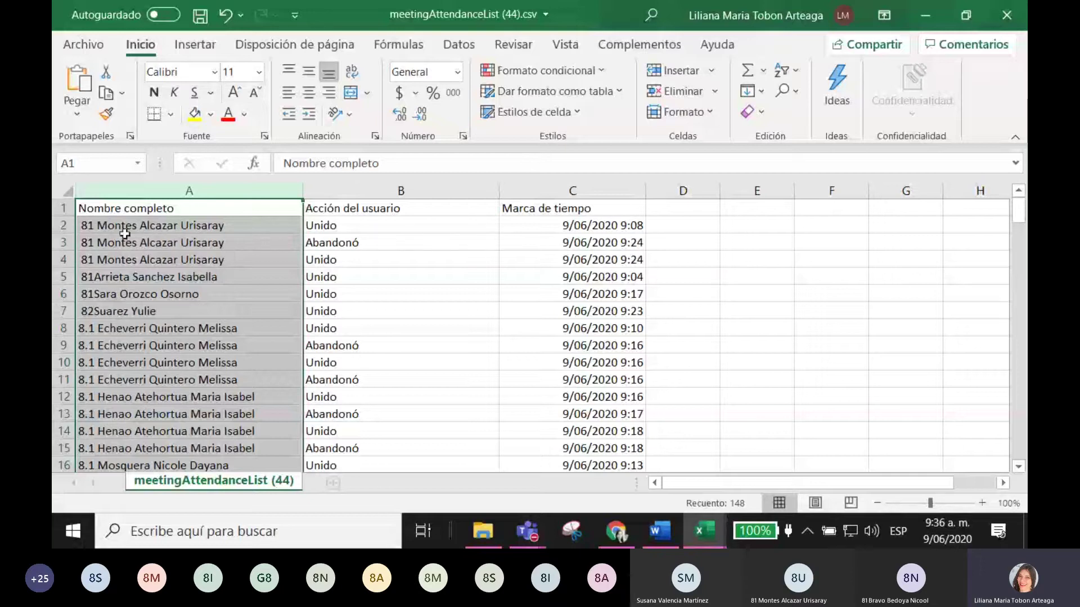
- Insert a space between the group number and the attendee's name in cells A5 and A7
left_click(94, 280)
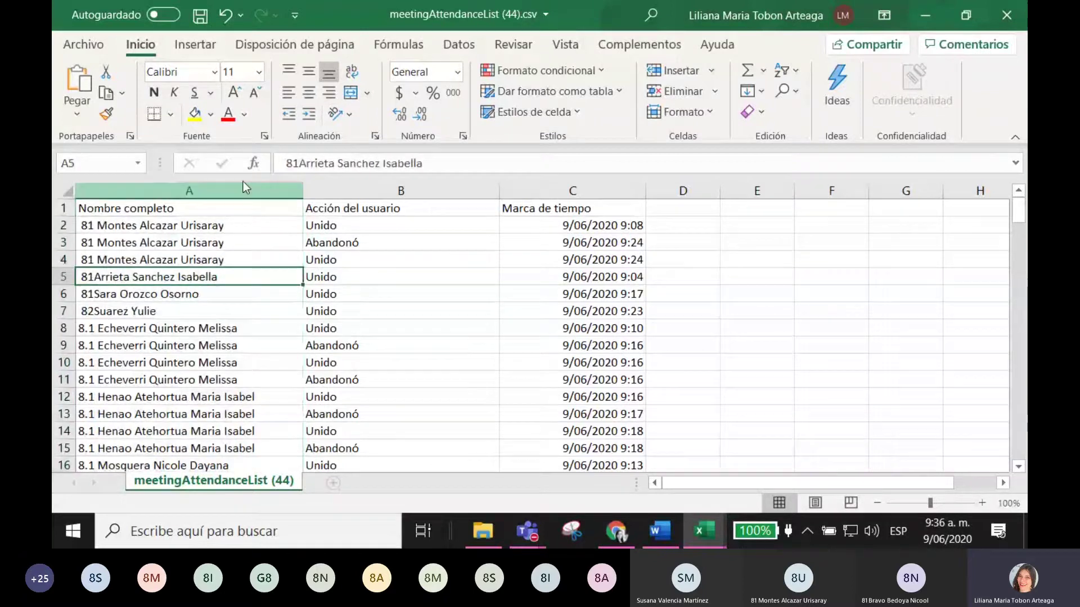
left_click(300, 163)
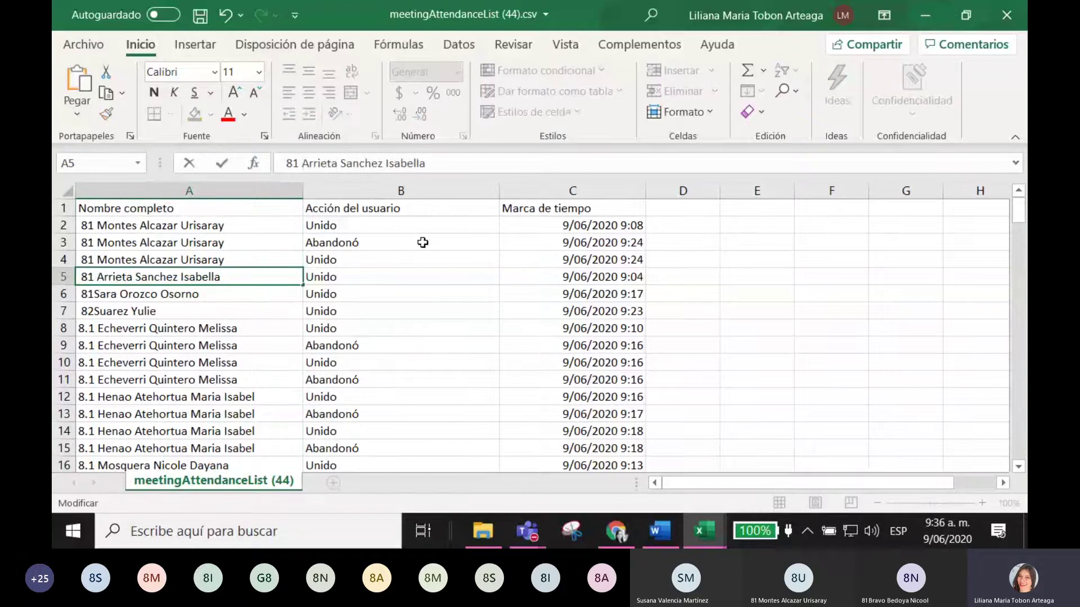
left_click(111, 297)
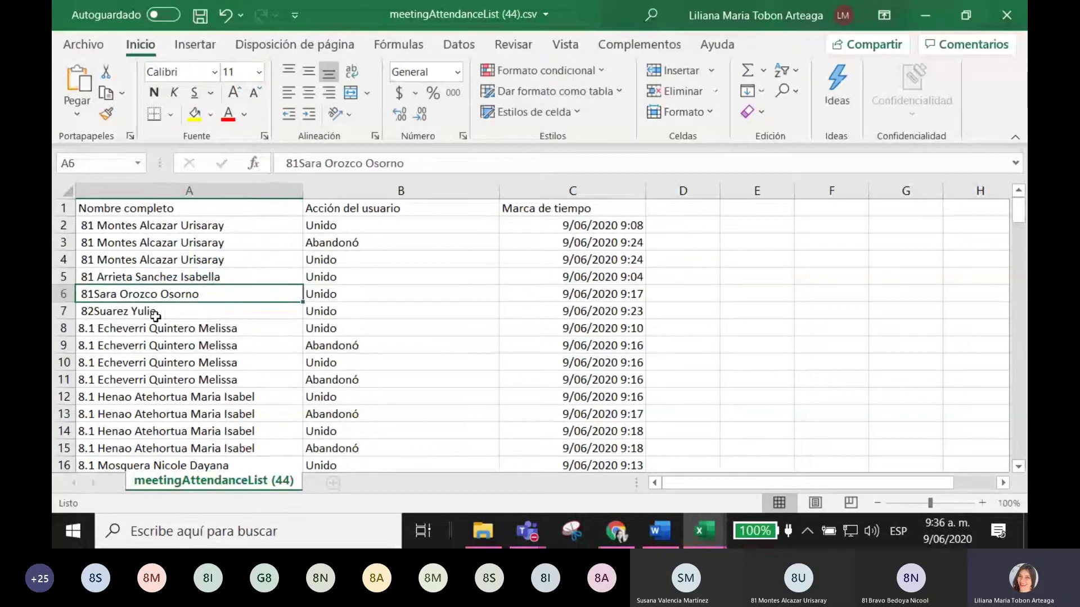
left_click(115, 312)
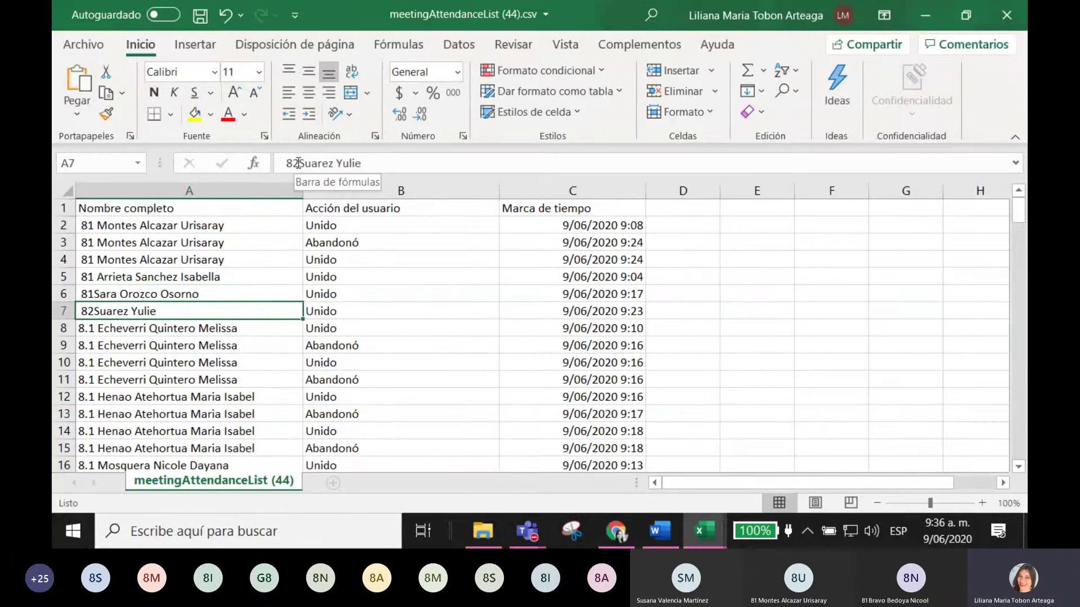
left_click(301, 163)
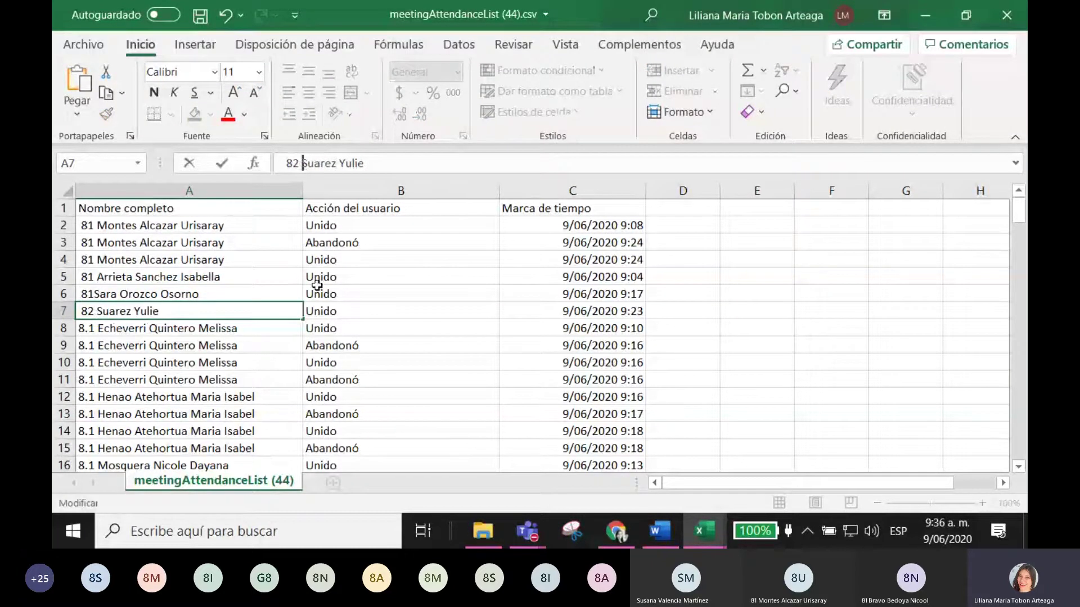
- Rewrite the group prefix of the attendee's name in cell A8 as 81, without a period
left_click(228, 328)
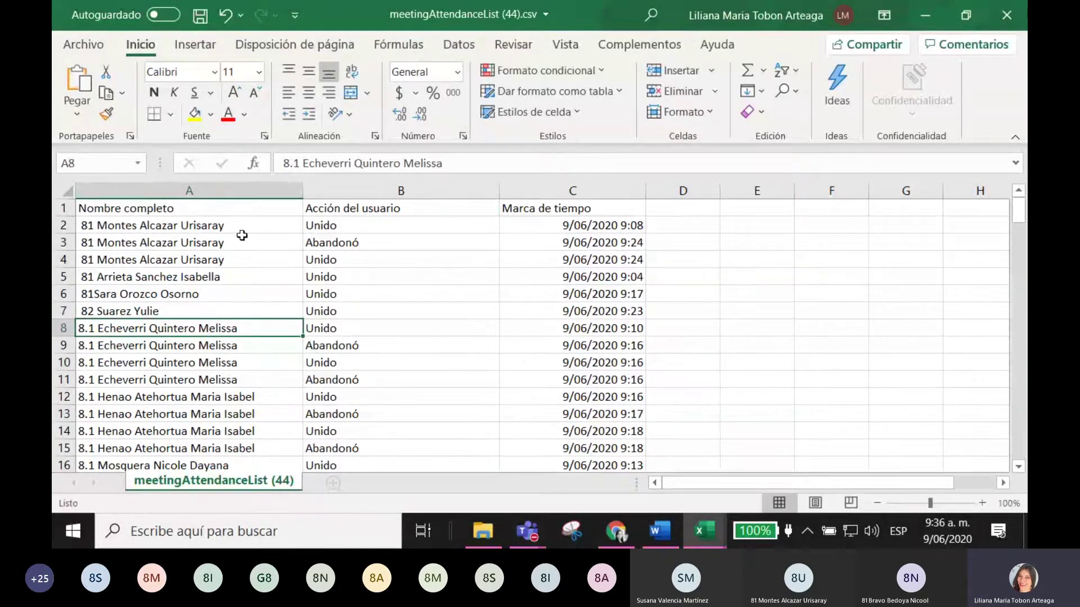
left_click(295, 163)
key("BackSpace")
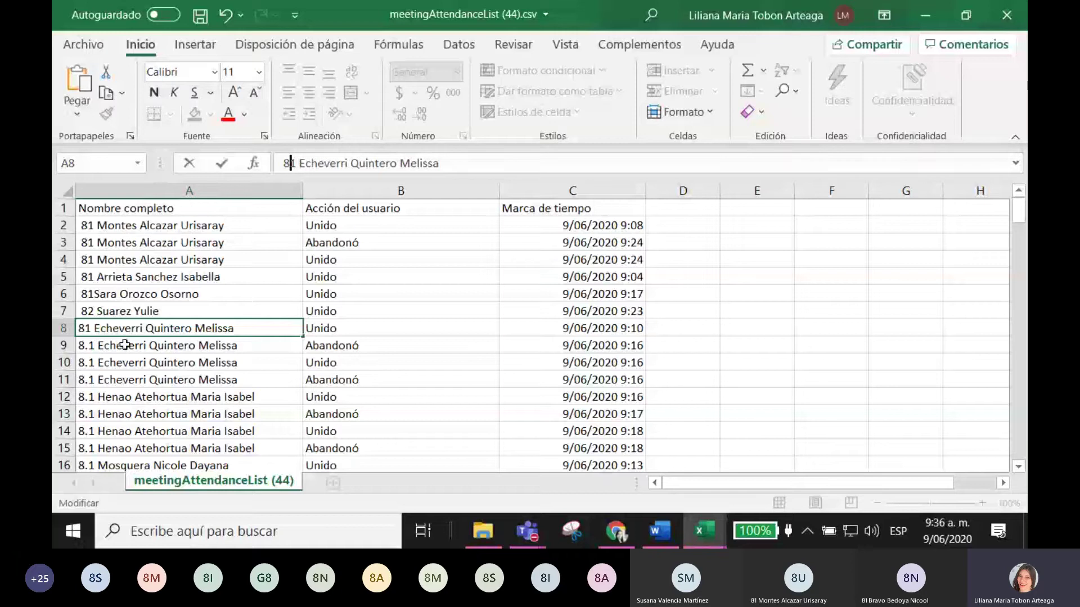
left_click(353, 299)
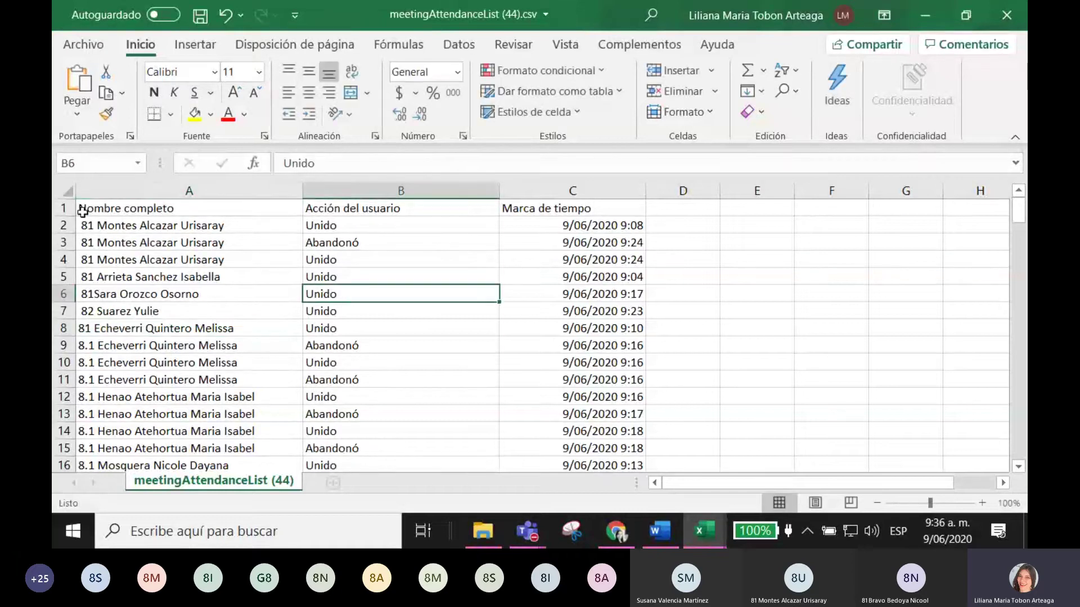
- Sort the name entries in A2:A148 from A to Z again, expanding the selection to the adjacent data
left_click_drag(86, 226, 215, 415)
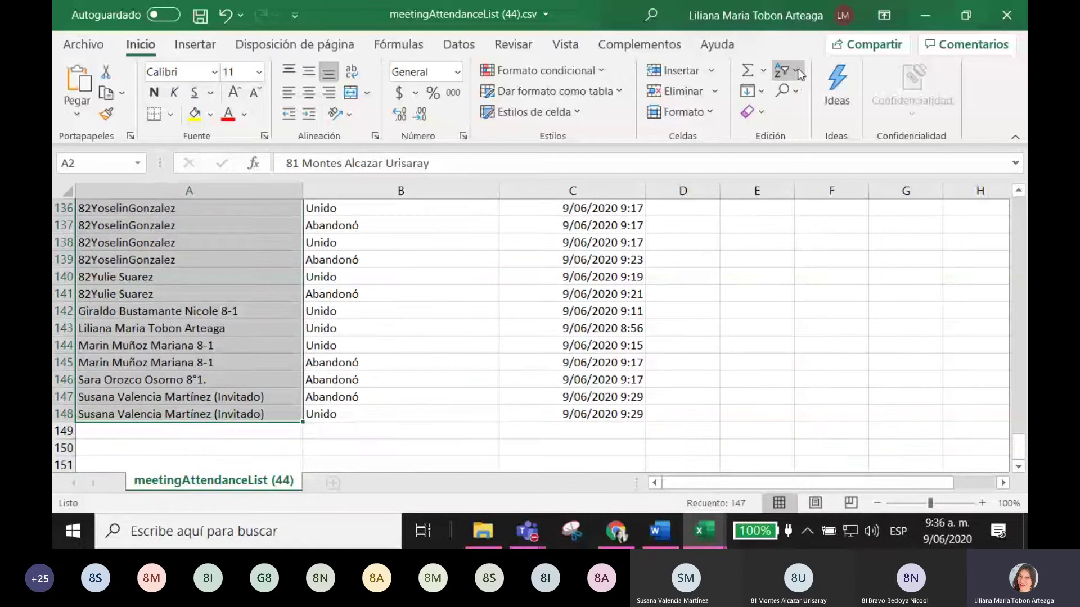
left_click(798, 70)
left_click(817, 96)
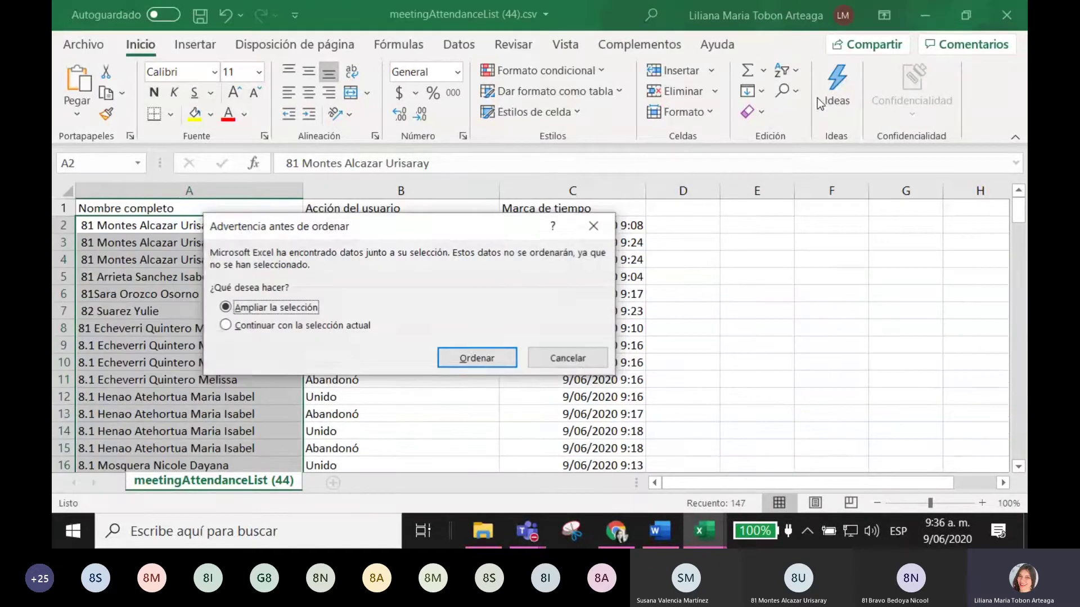
left_click(477, 358)
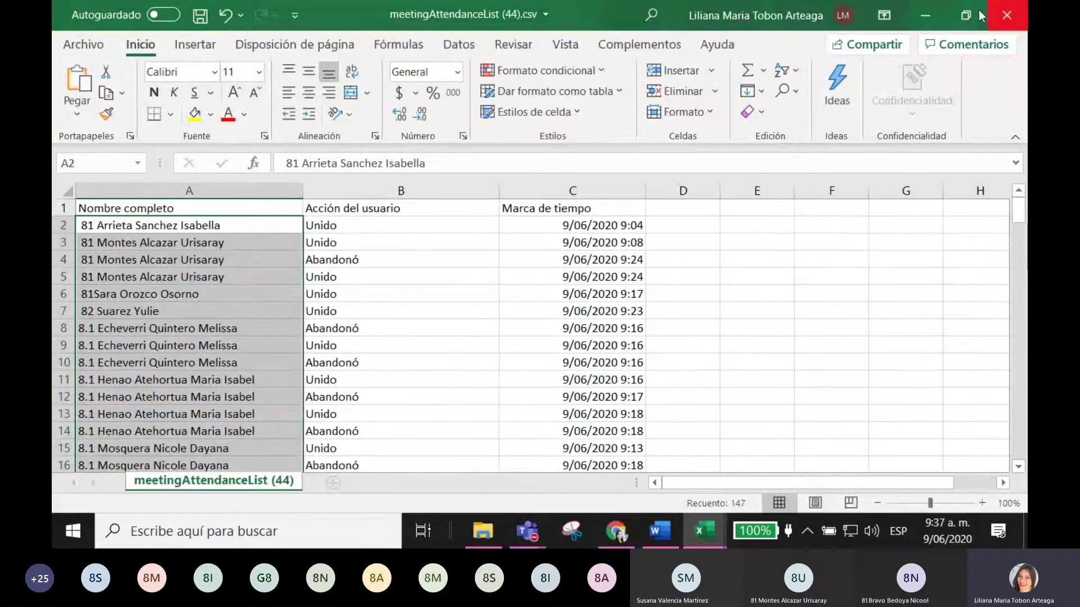
- Switch to the Teams meeting to restart the screen presentation, and minimise the floating call window
mouse_move(528, 539)
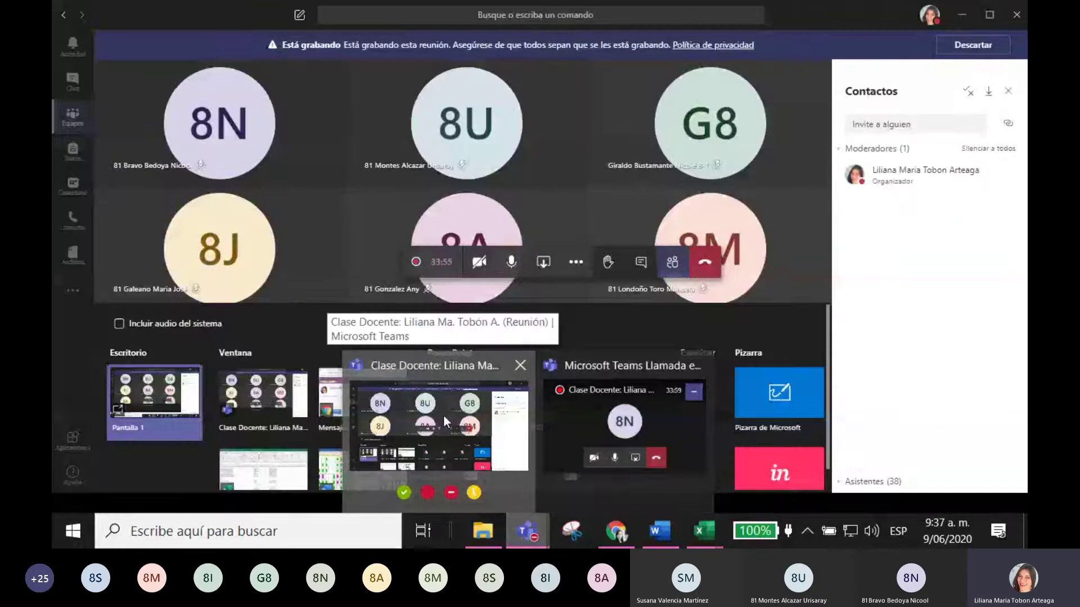
left_click(443, 413)
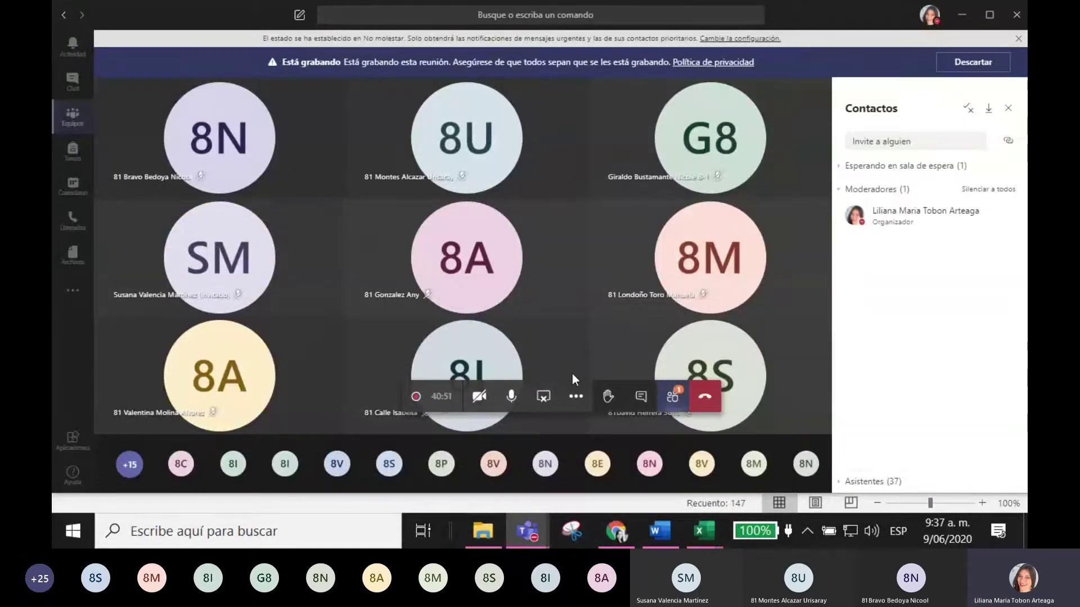
left_click(543, 397)
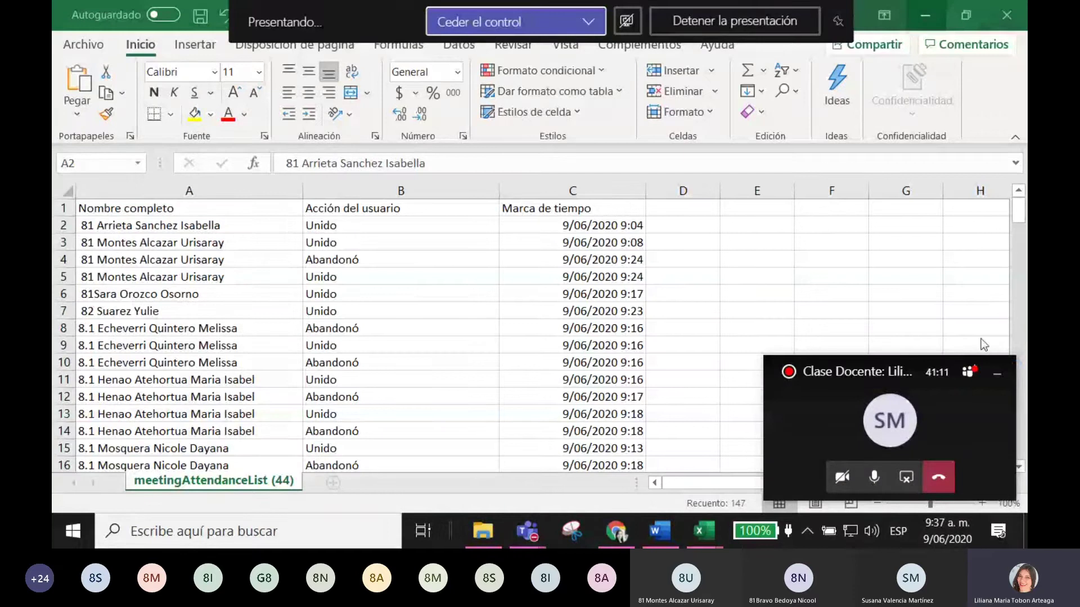
left_click(1000, 376)
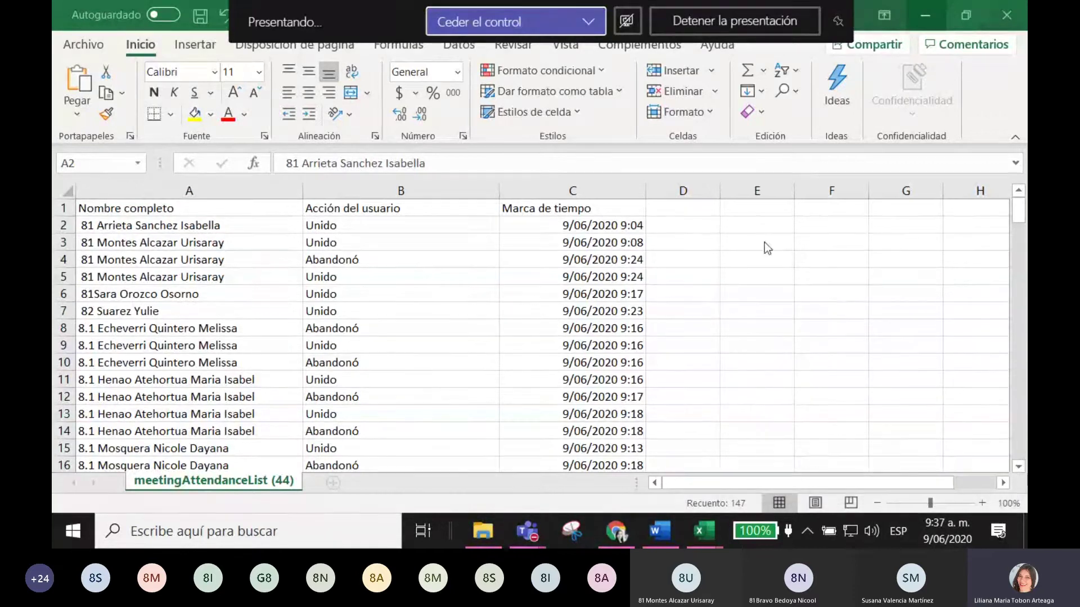
- Switch to Chrome and go from the messages page to the main page of the lovis.milaulas.com platform
left_click(624, 529)
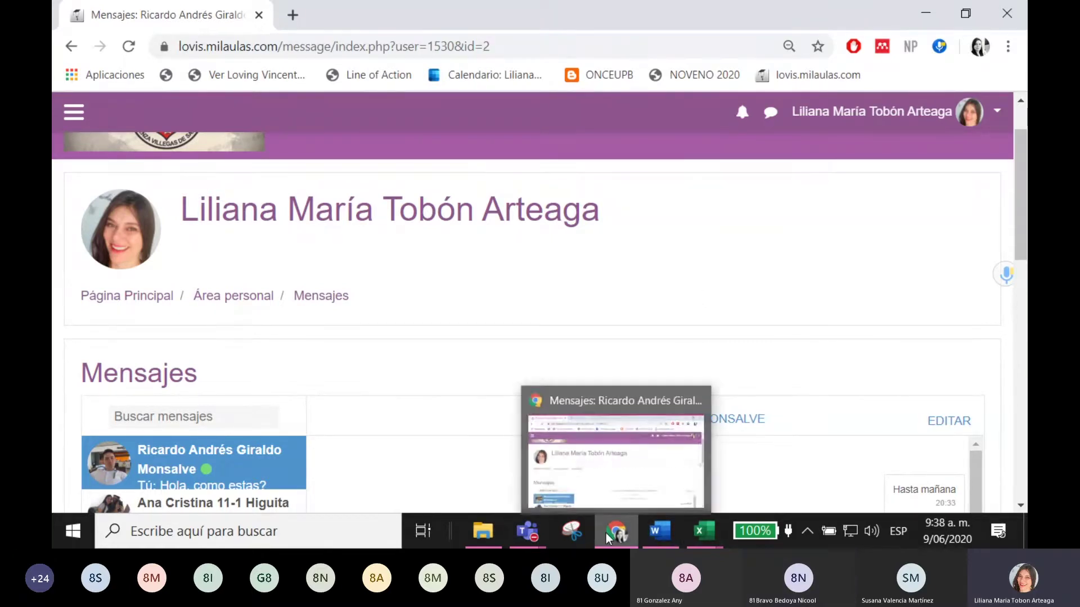
mouse_move(533, 539)
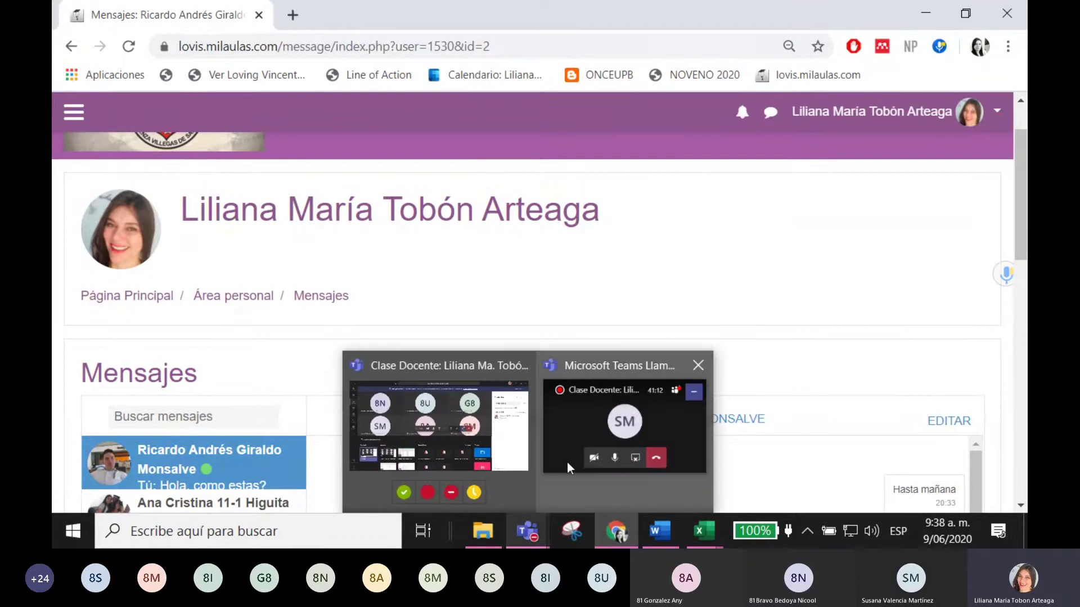
mouse_move(592, 458)
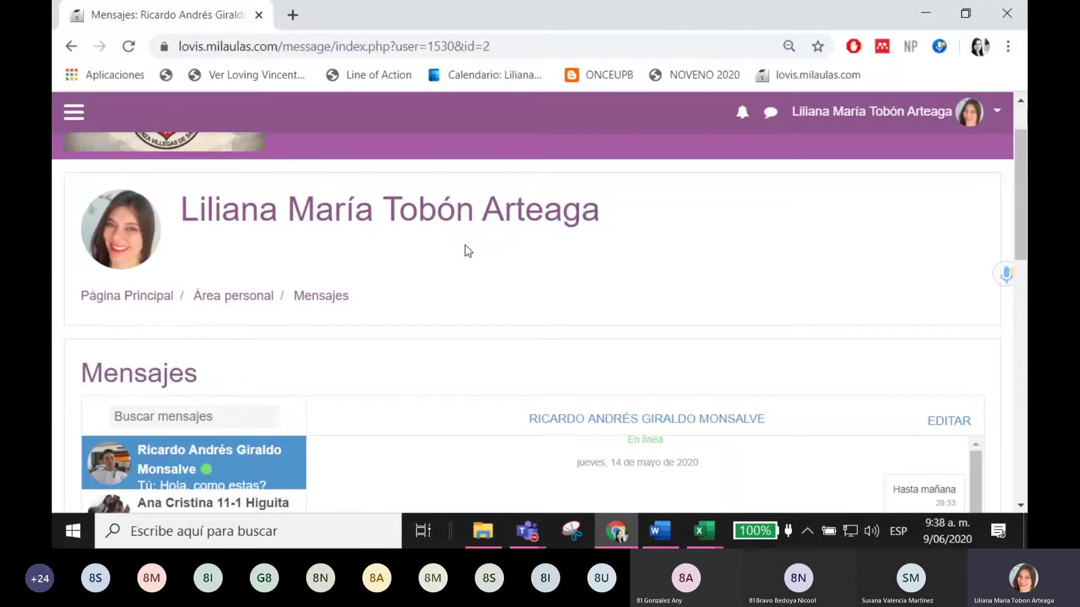
left_click(134, 298)
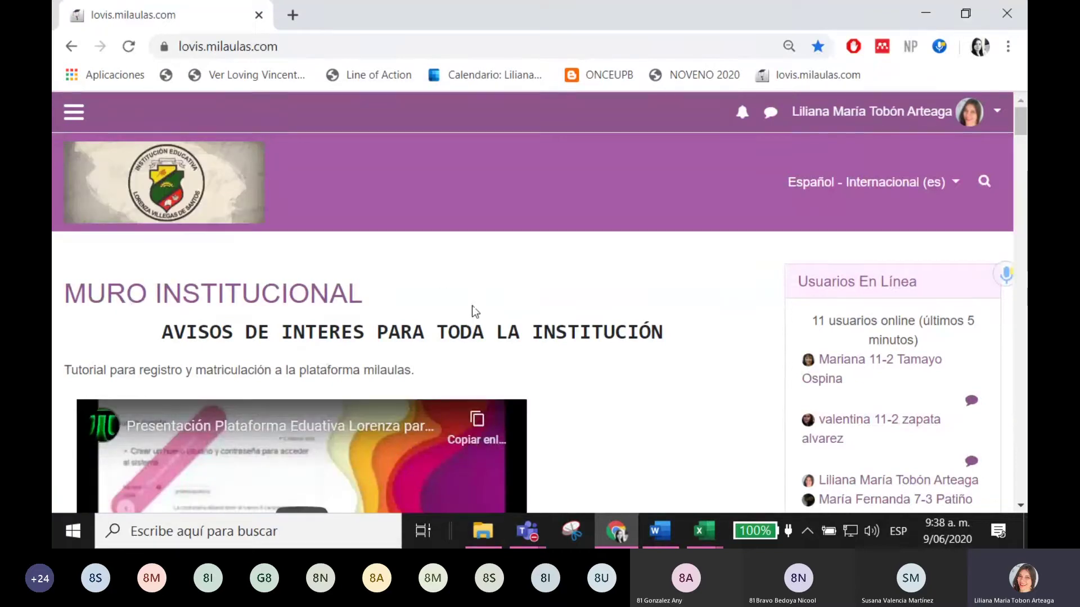
- Open the Educación Artística 8 course under Grado 8 and show the agreements on its wall
scroll(474, 311, "down", 15)
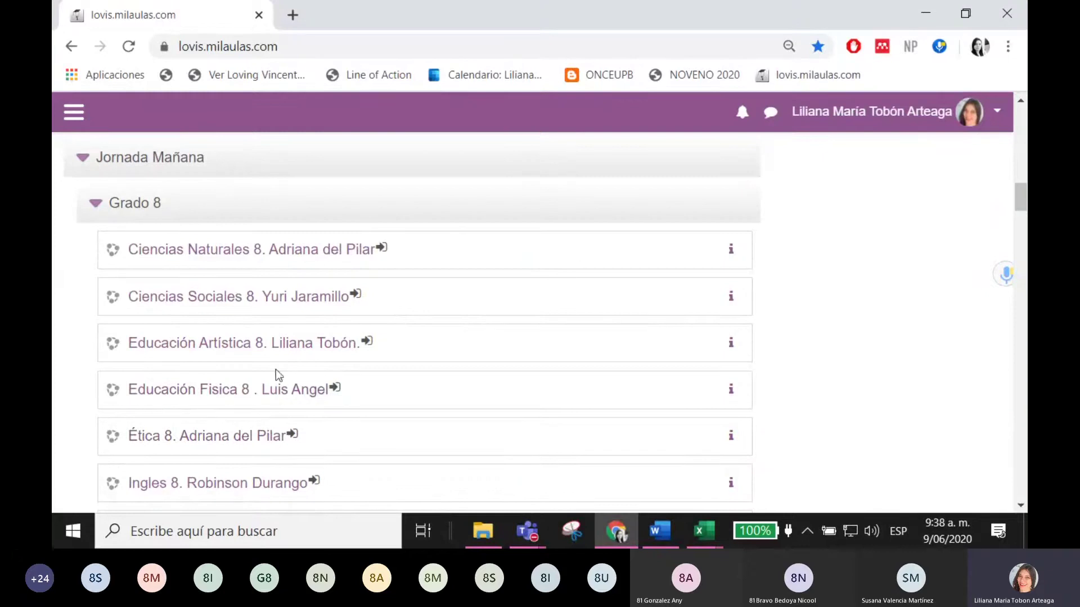
left_click(290, 344)
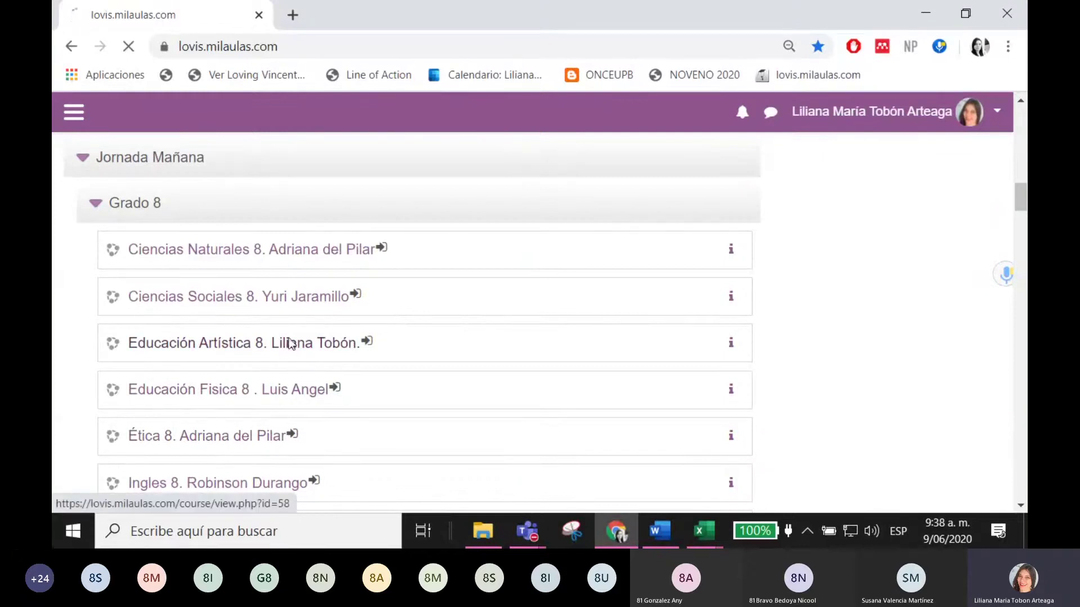
scroll(289, 345, "down", 5)
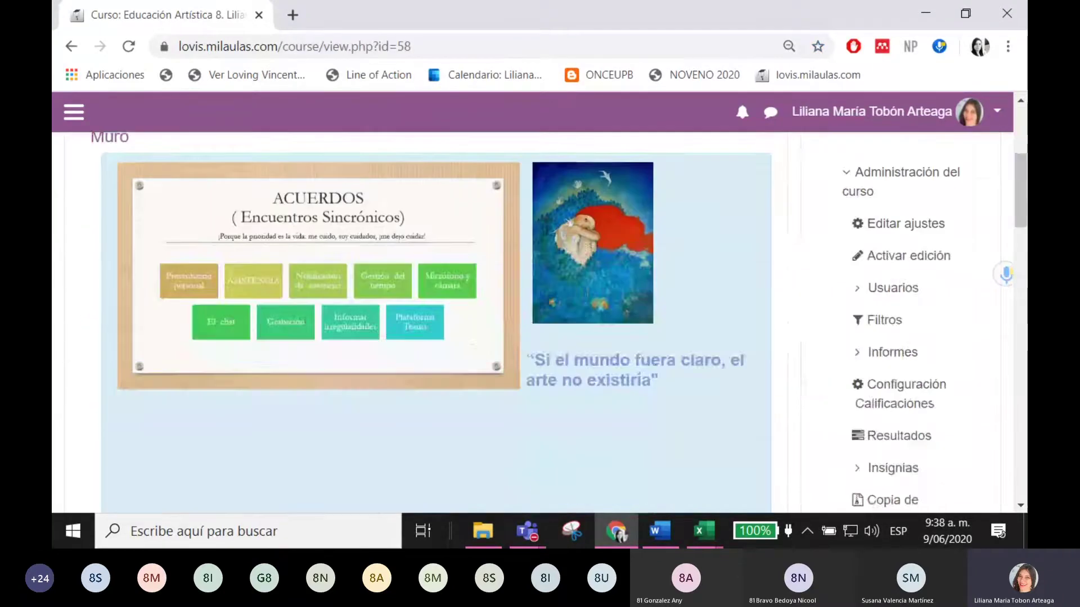